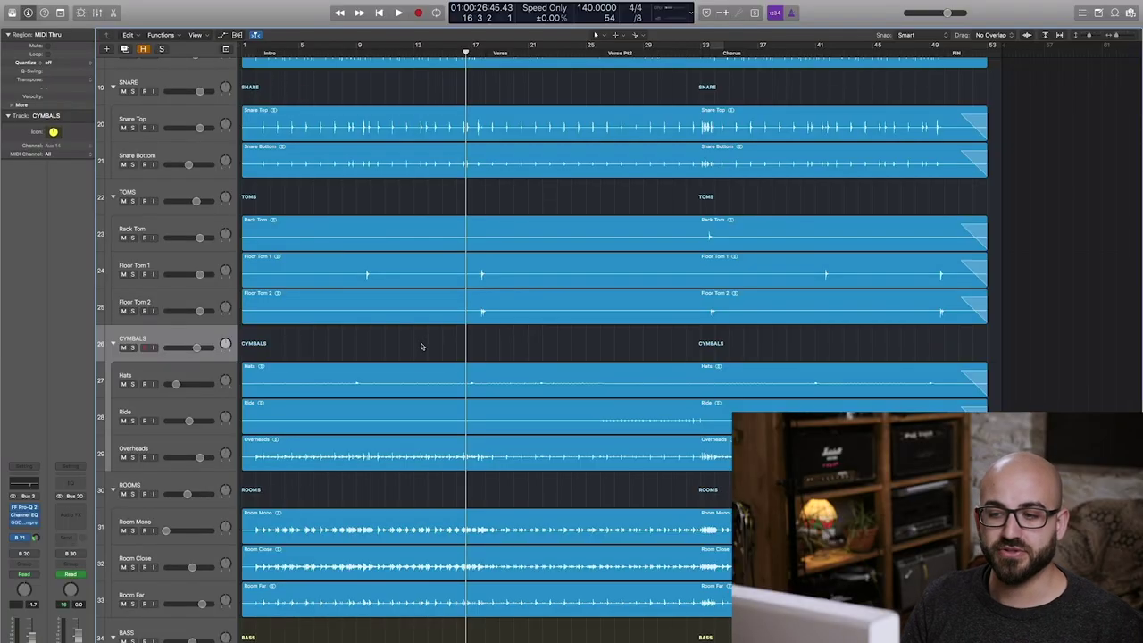
Raise the low-cut band of the CYMBALS Pro-Q 2 EQ and set a cycle over bars 1–17.
click(180, 384)
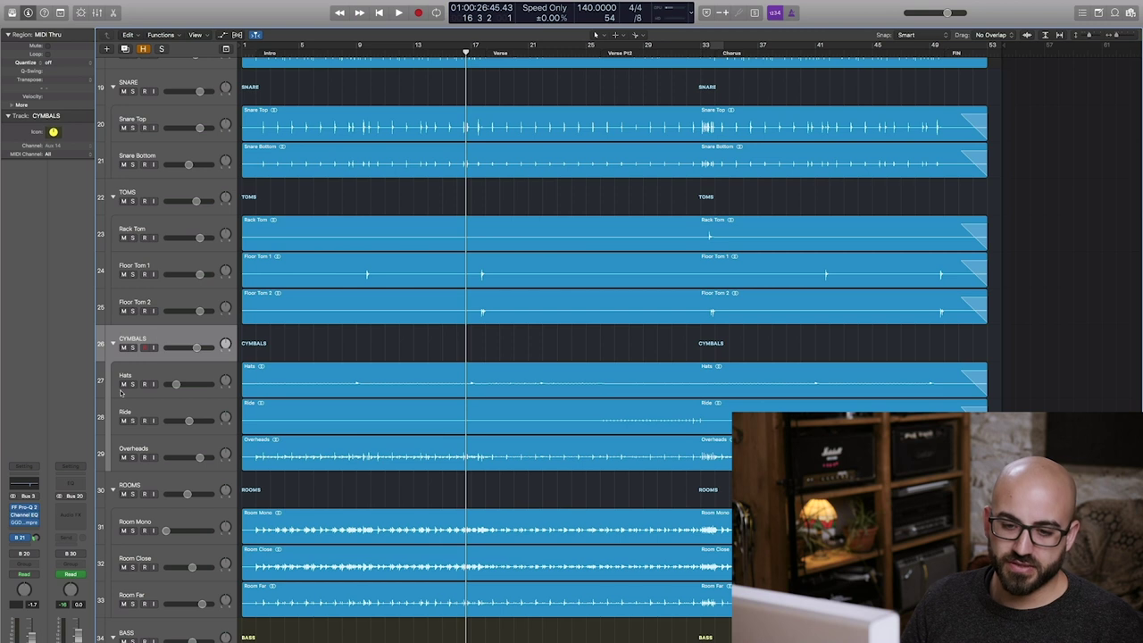
click(23, 509)
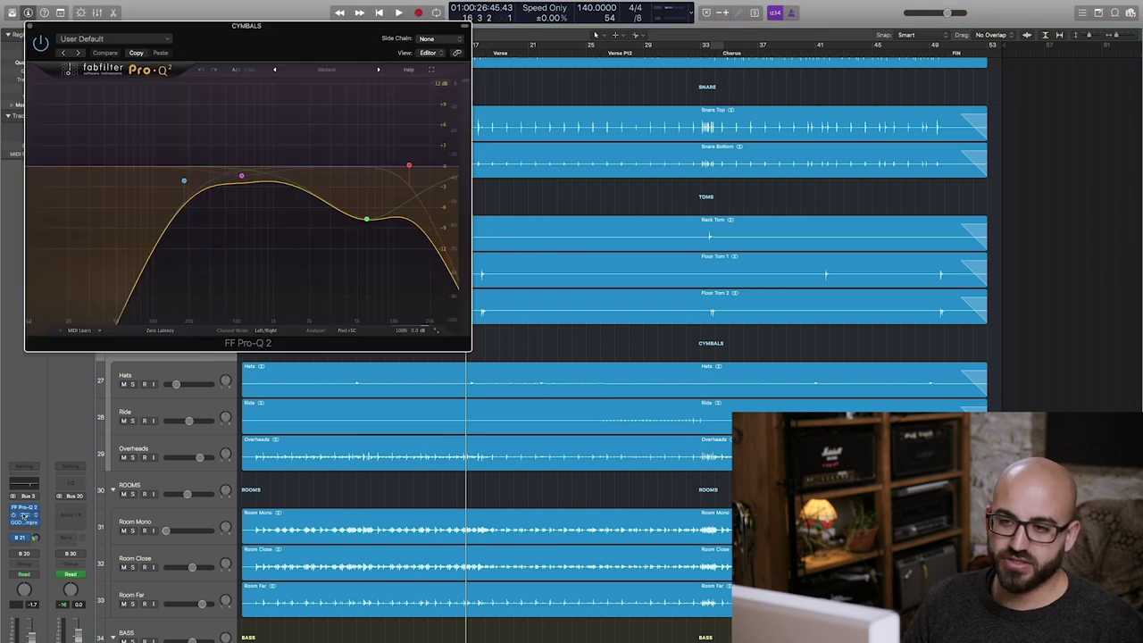
drag(183, 181, 184, 174)
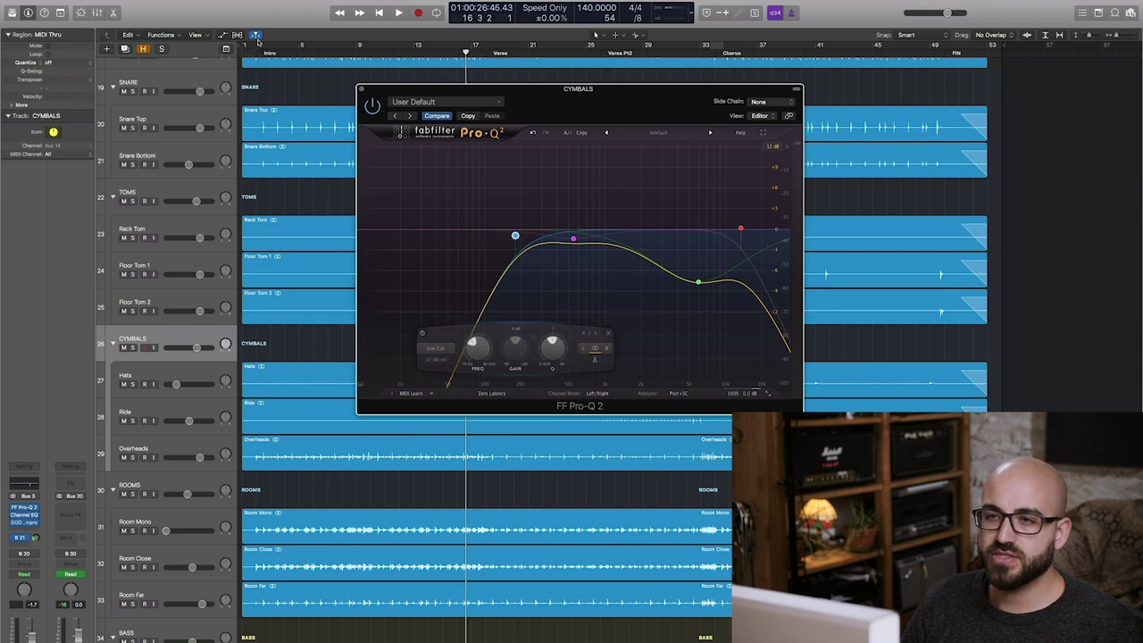
drag(257, 44, 458, 45)
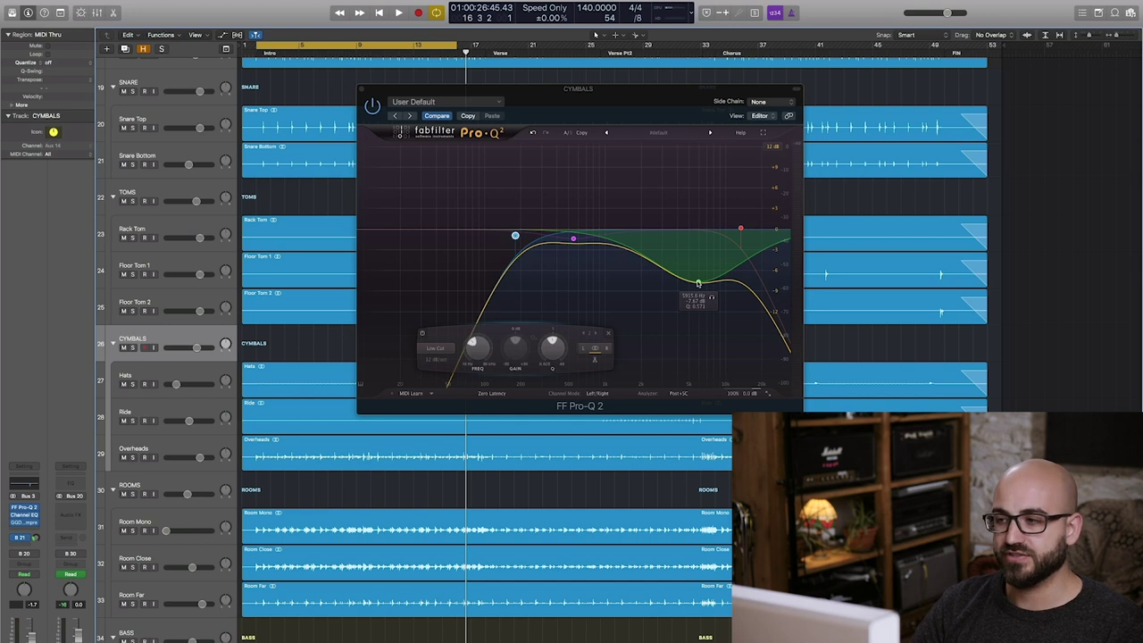
Solo the CYMBALS bus and bypass the Pro-Q 2 bell band cutting near 5.9 kHz.
click(699, 283)
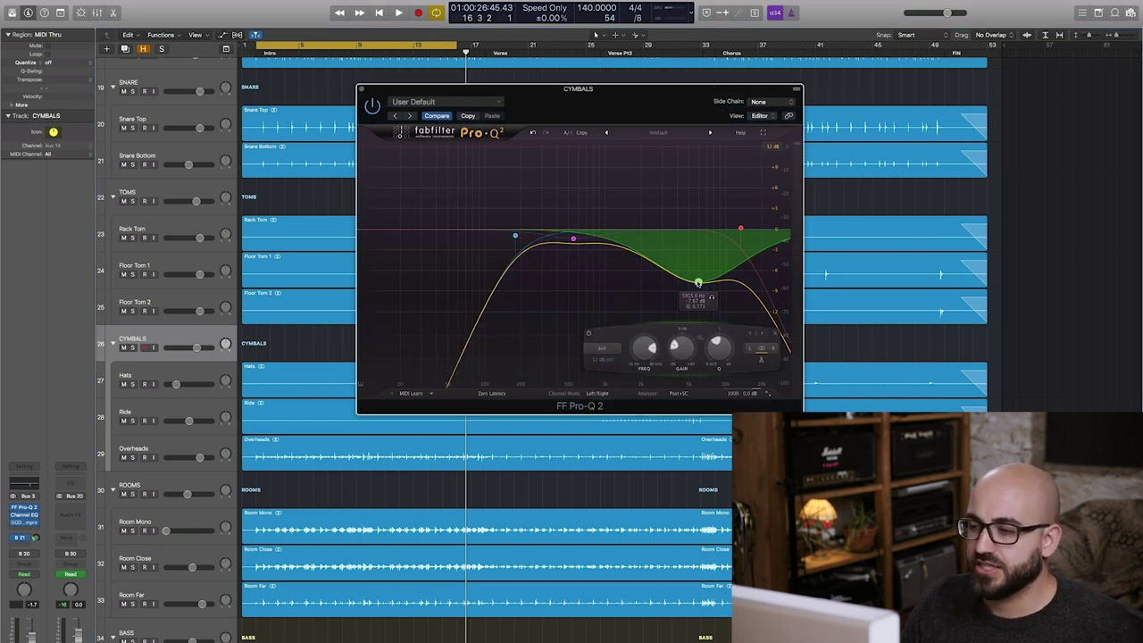
click(589, 333)
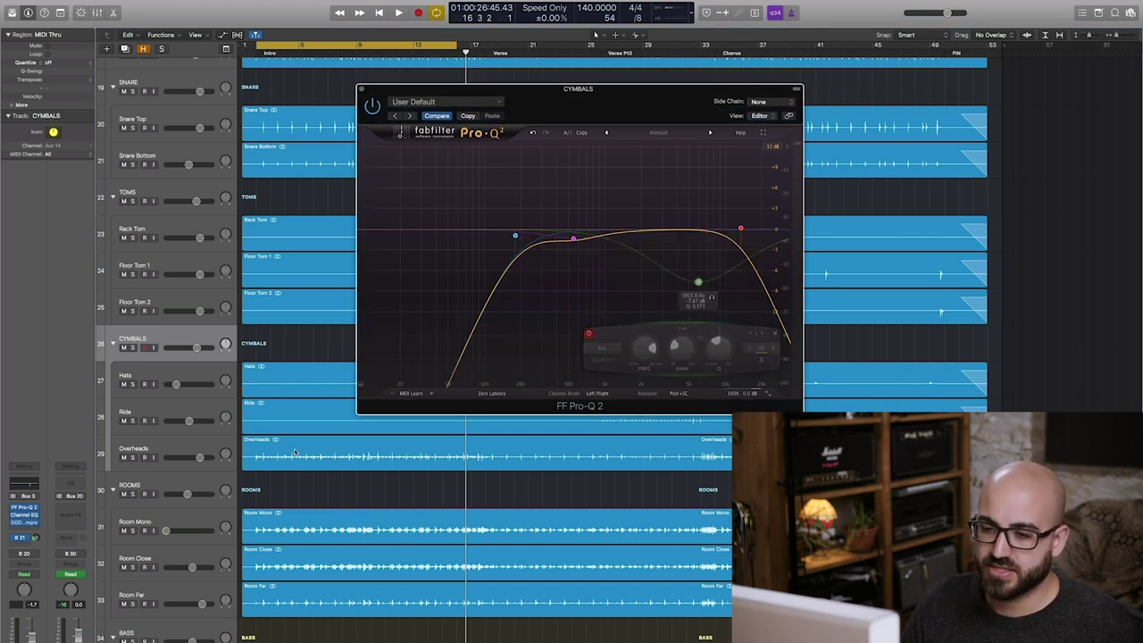
click(133, 348)
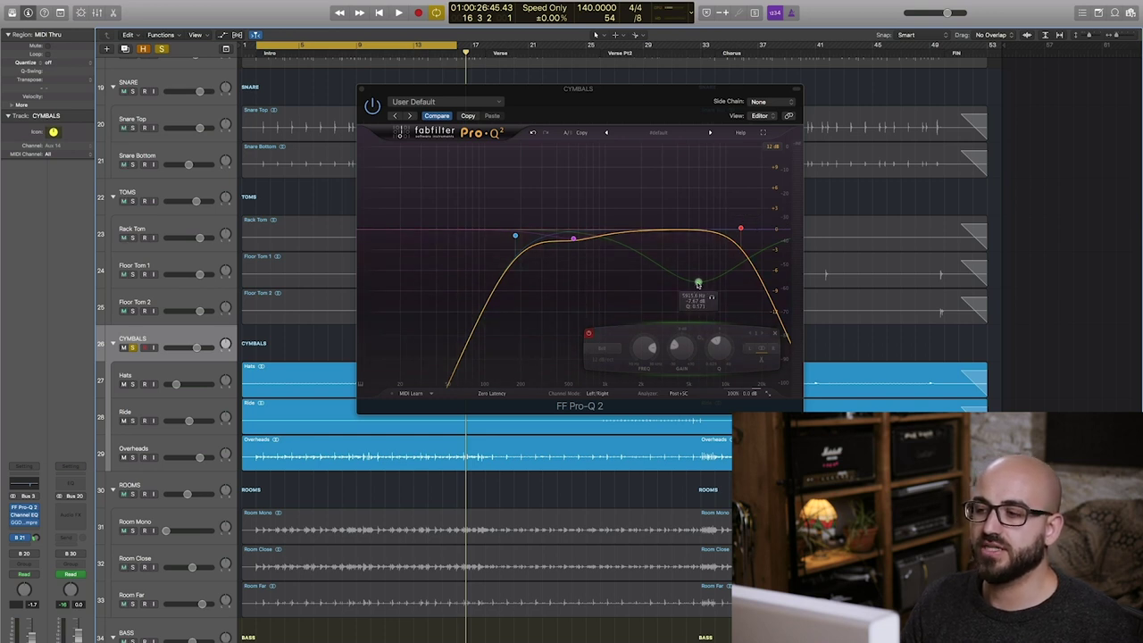
Widen the 5.9 kHz bell cut to a Q of about 0.6 and re-enable it while the loop plays.
scroll(699, 283, down, 5)
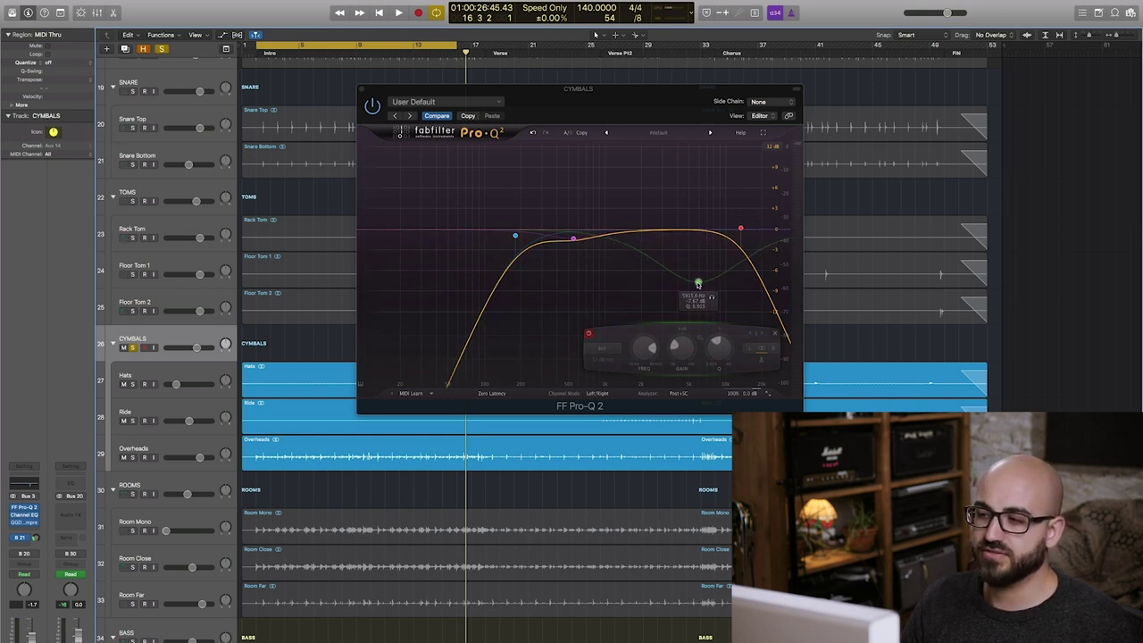
key(space)
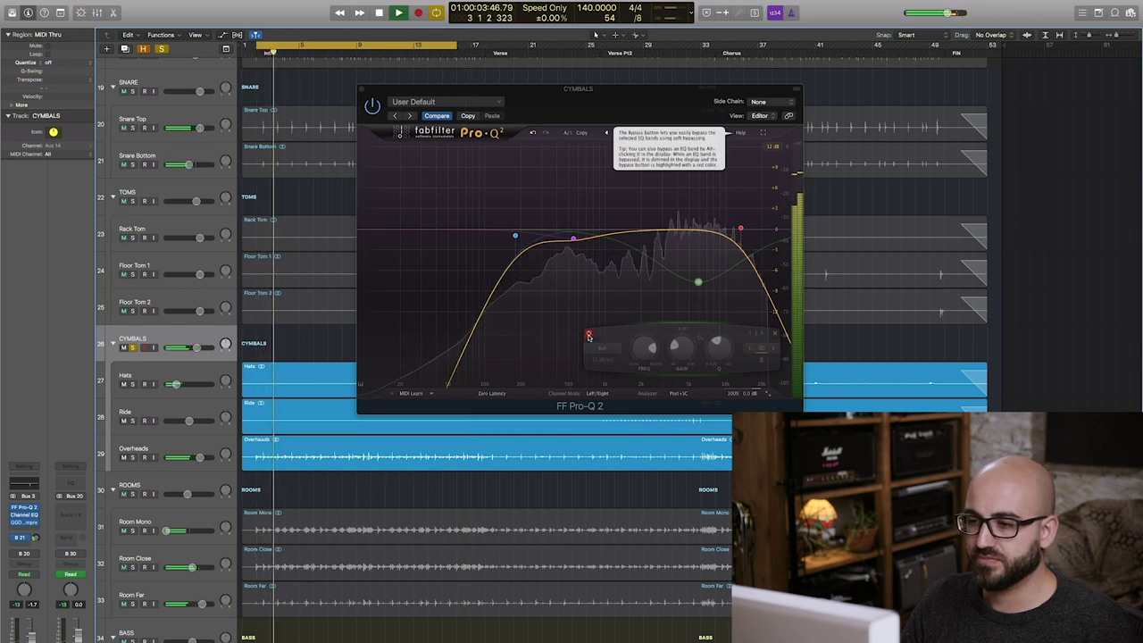
click(589, 337)
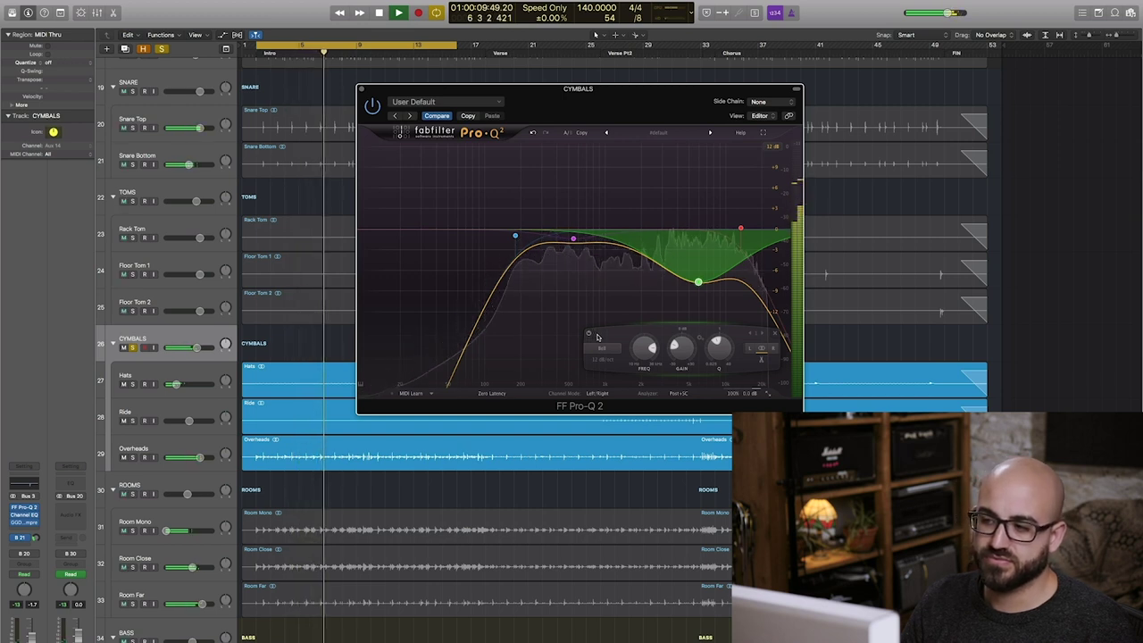
key(space)
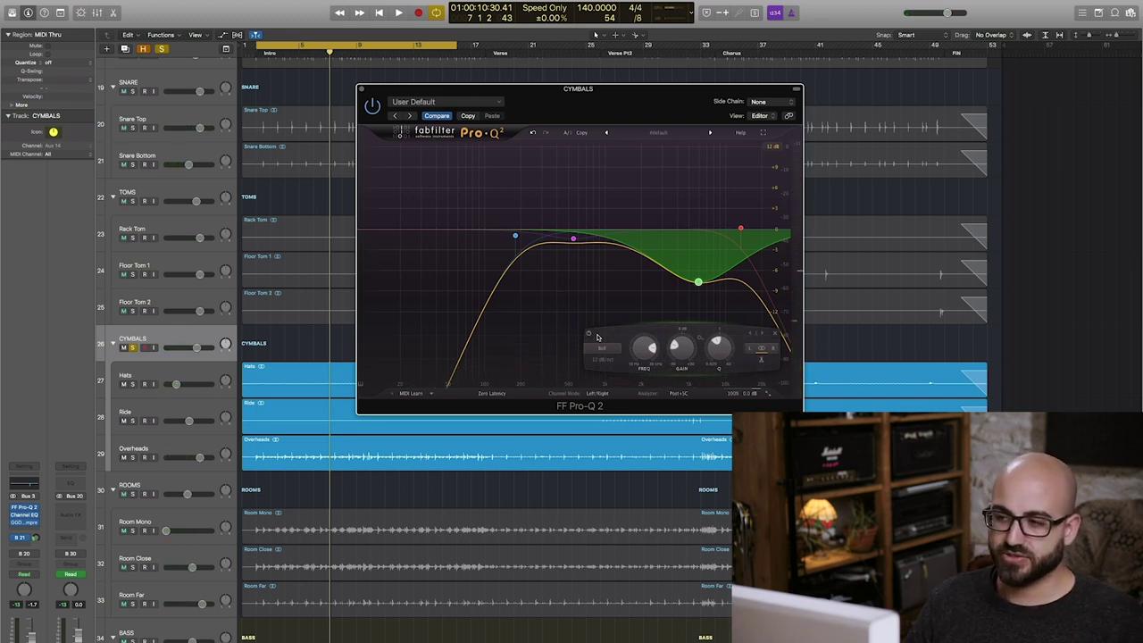
mouse_move(700, 283)
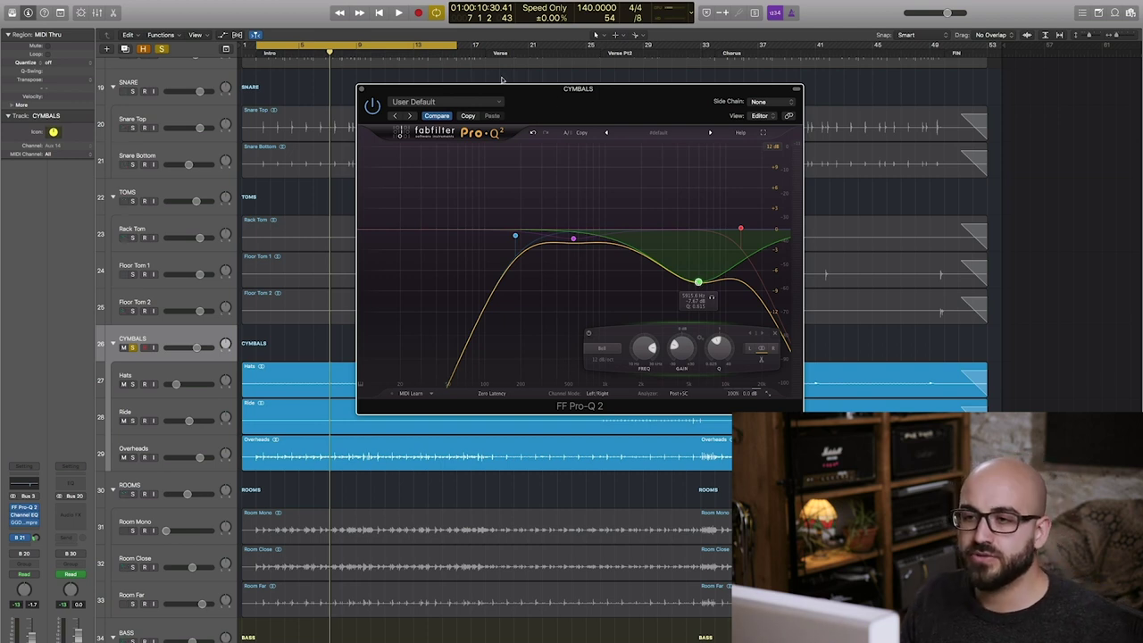
Set the CYMBALS Channel EQ's 2750 Hz cut to -10 dB, comparing it on and off during playback.
click(362, 90)
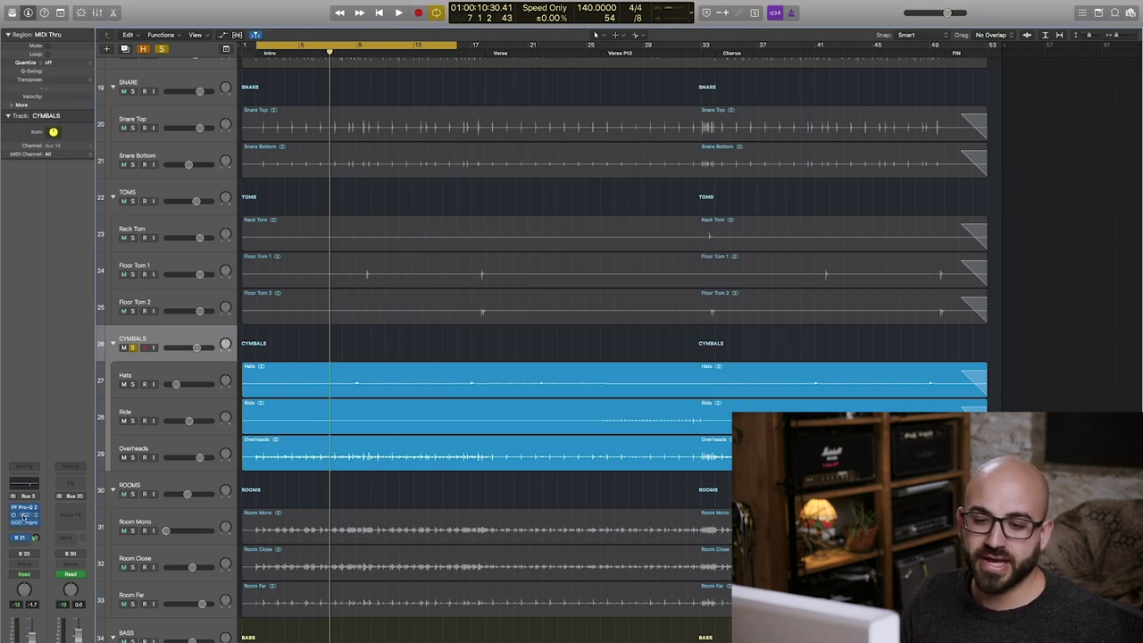
click(24, 514)
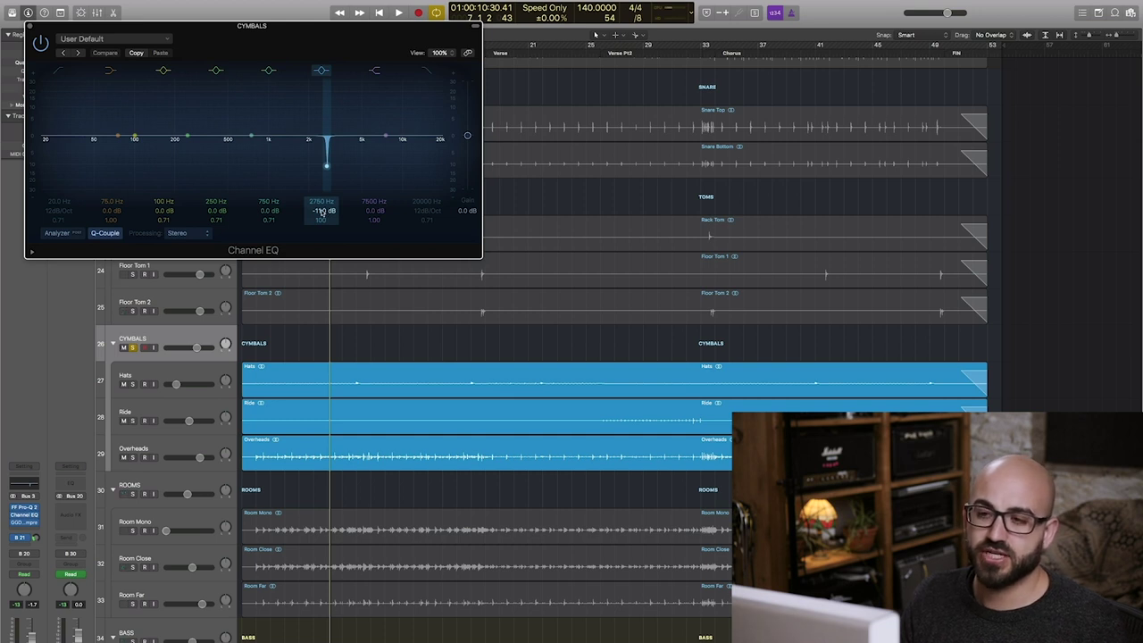
drag(321, 211, 323, 243)
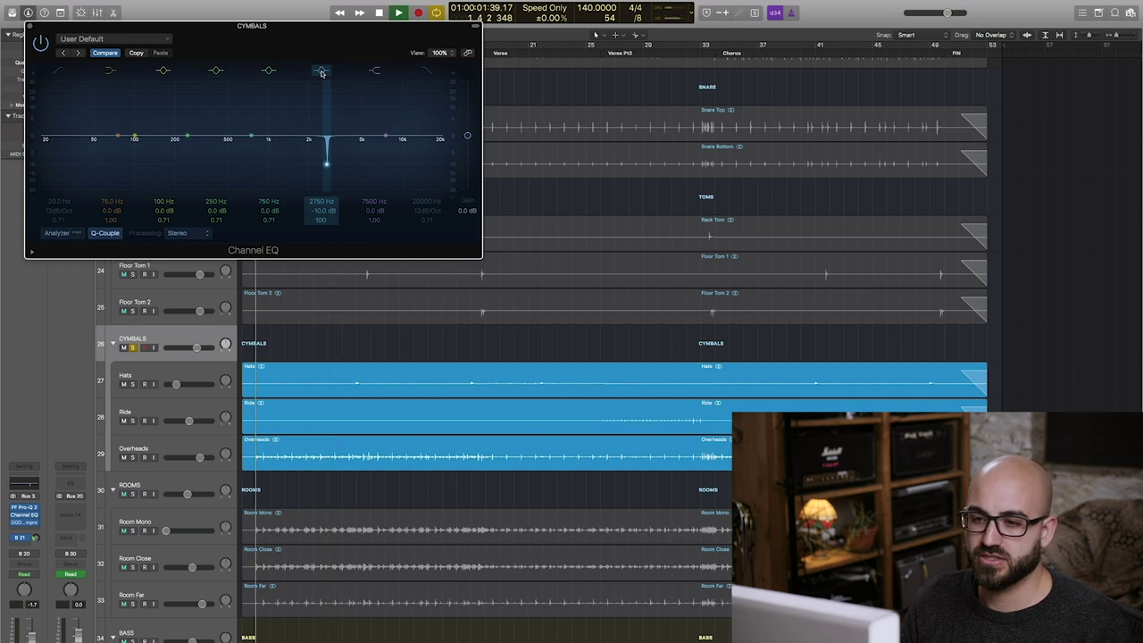
click(321, 71)
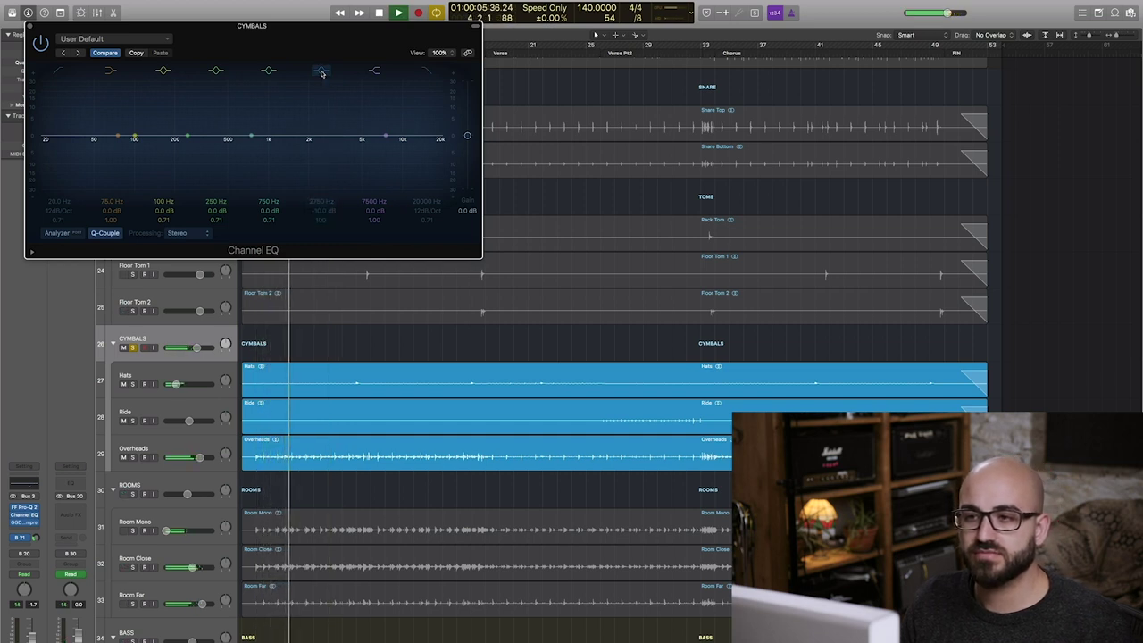
click(322, 72)
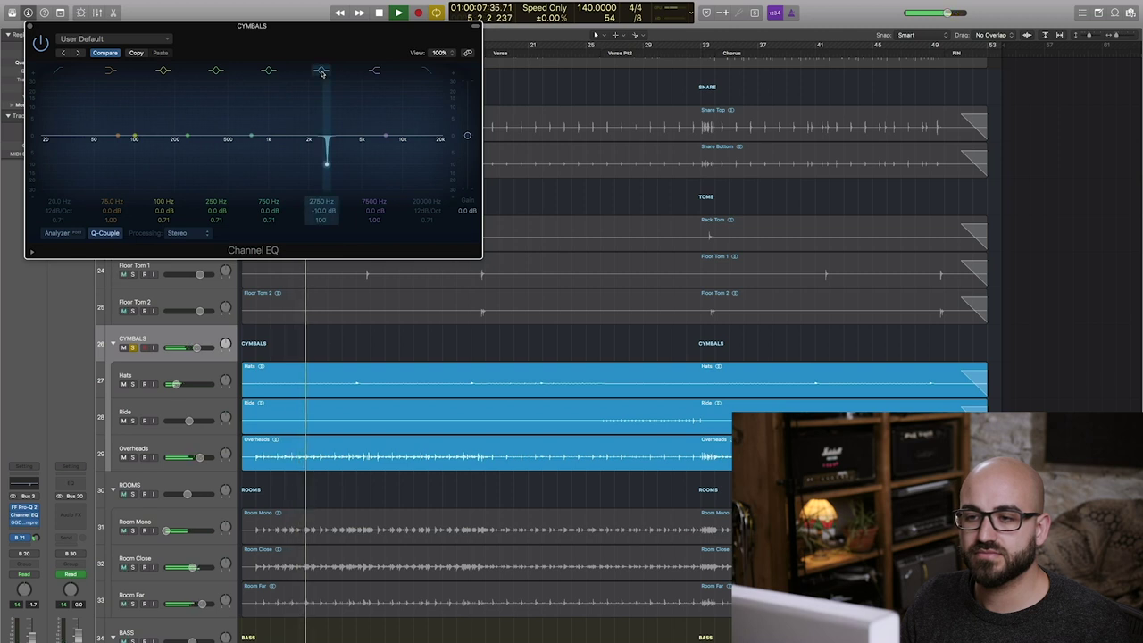
key(space)
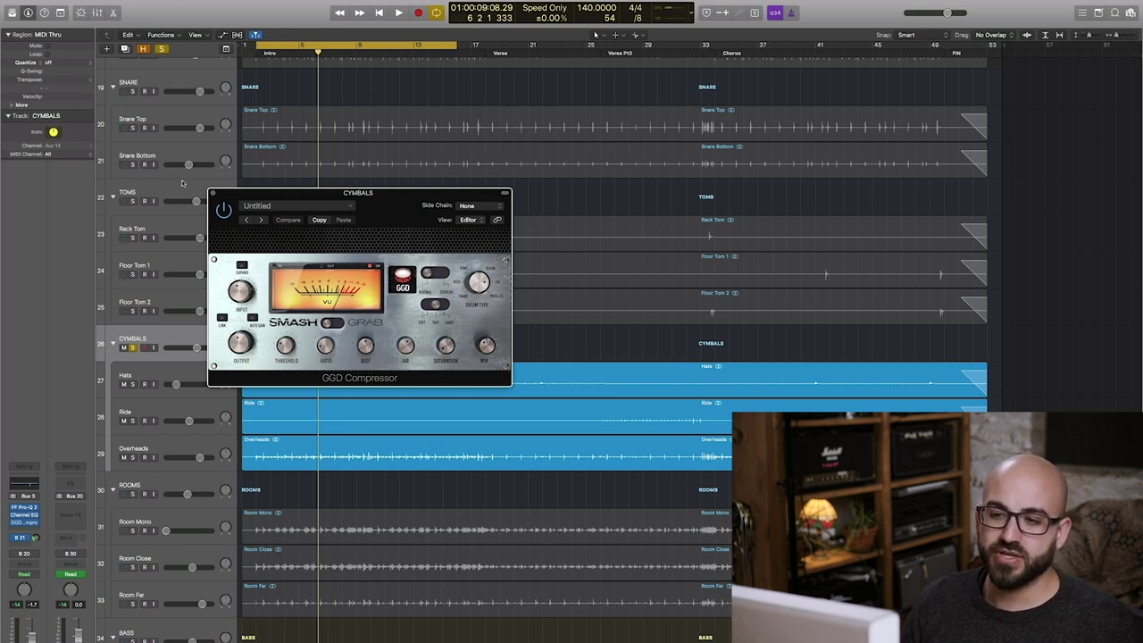
scroll(223, 210, down, 1)
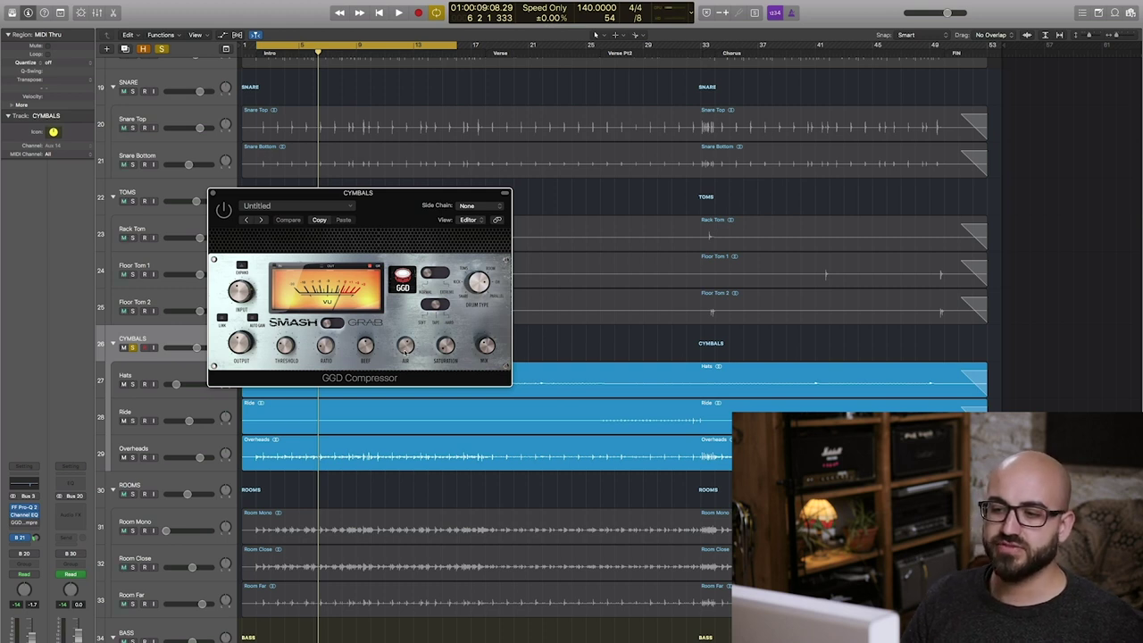
mouse_move(406, 354)
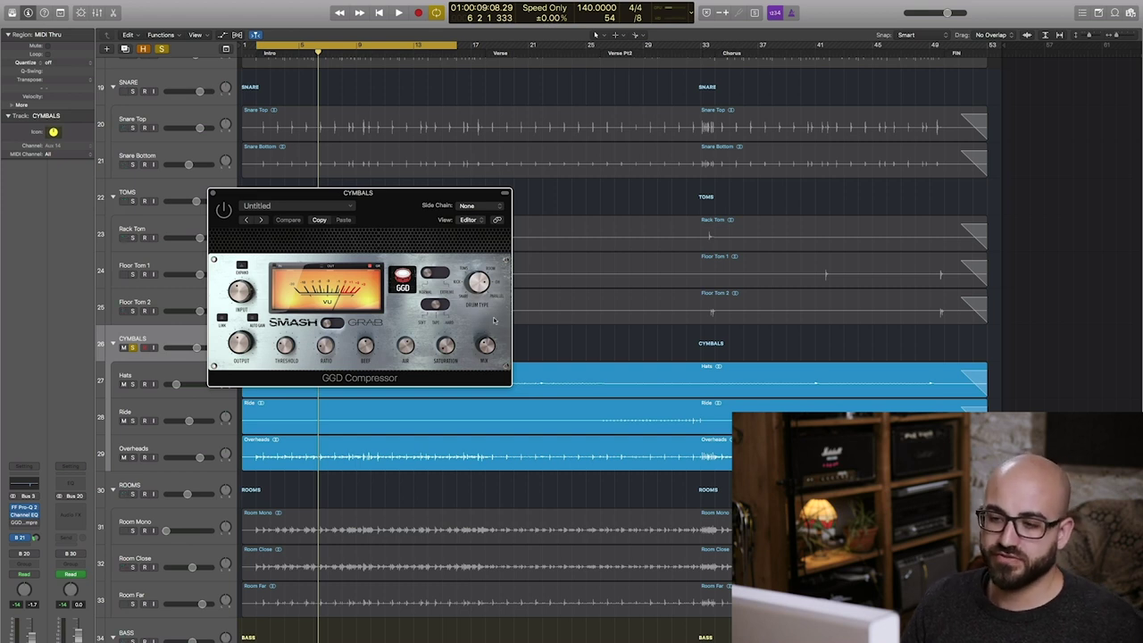
Turn the CYMBALS GGD Compressor Mix down to 34 % and play the looped intro.
drag(486, 347, 483, 362)
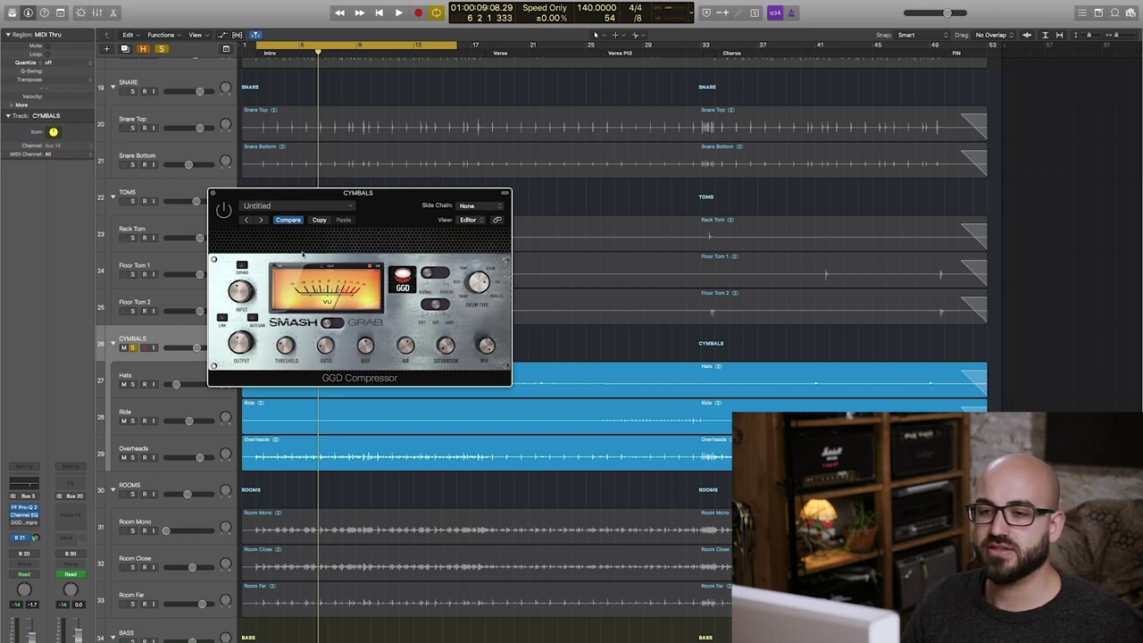
key(space)
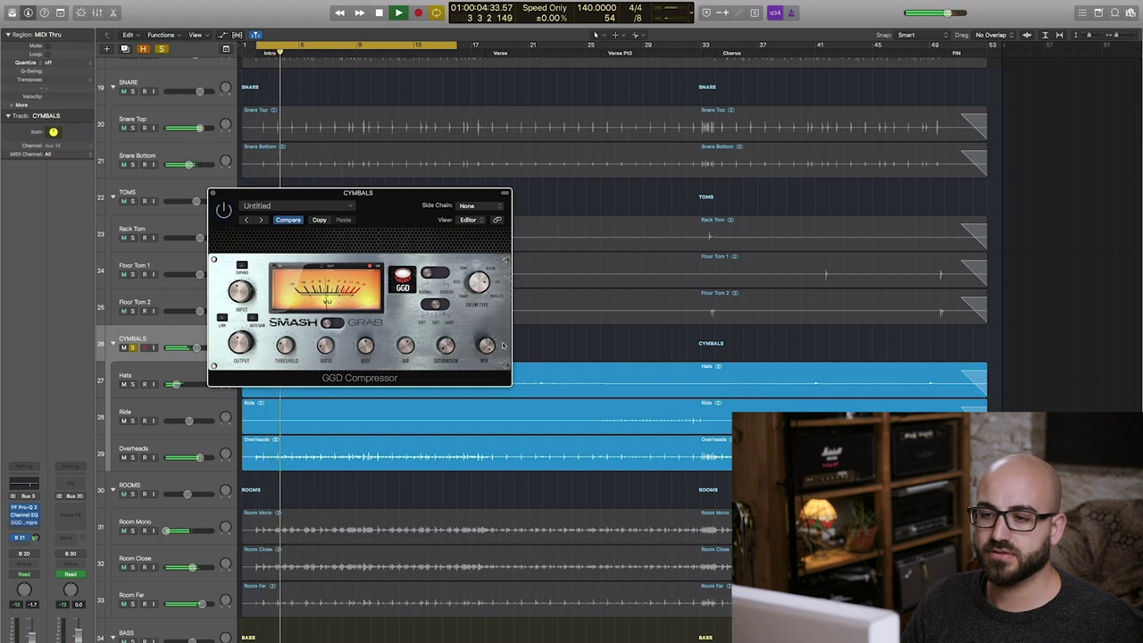
mouse_move(482, 367)
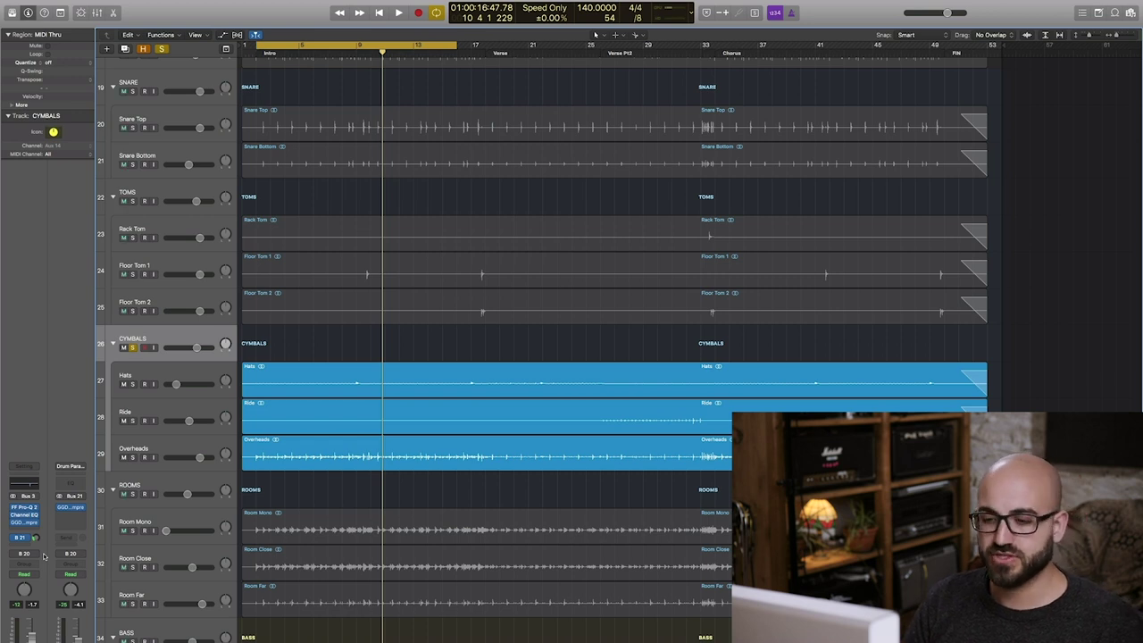
Select all regions with Command-A, then select the Room Far and Room Mono tracks.
key(super+a)
scroll(200, 528, up, 1)
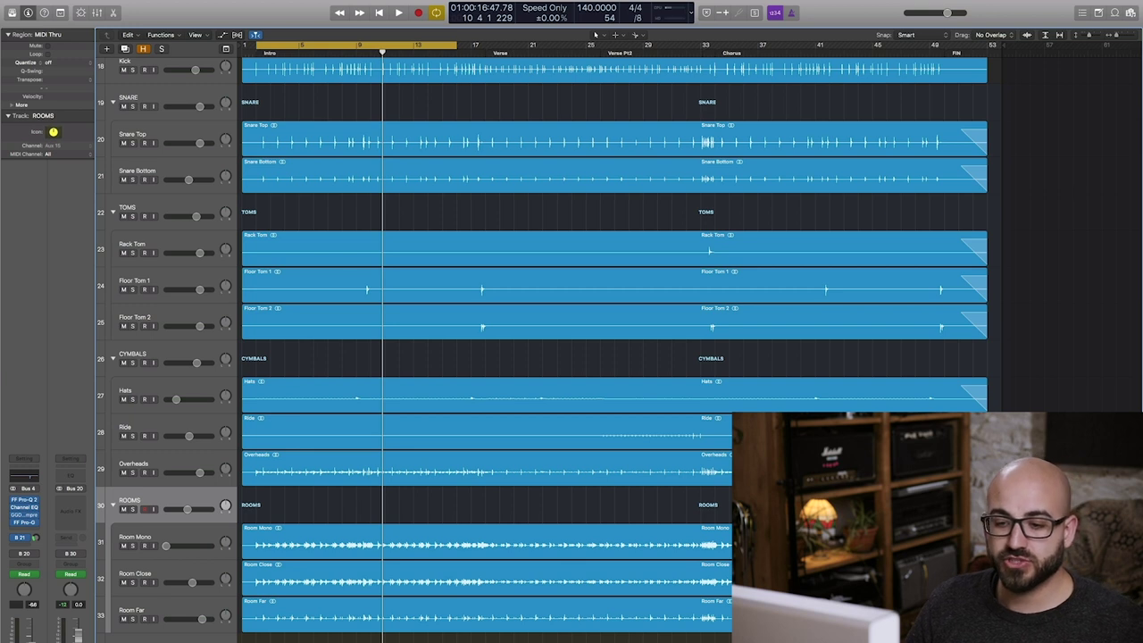
click(165, 614)
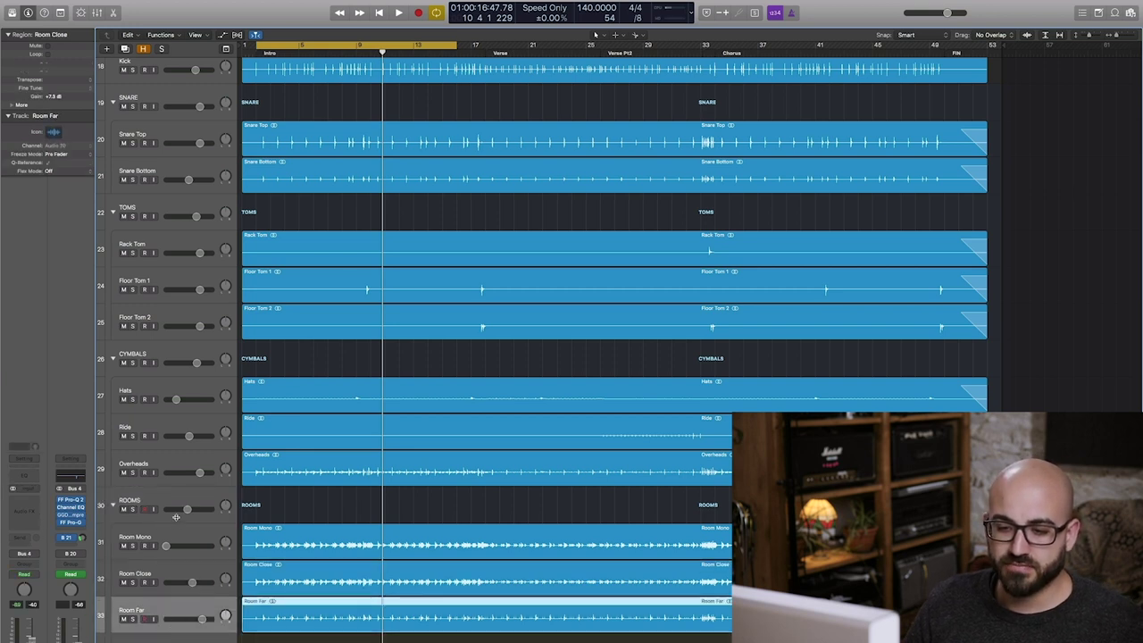
key(Up)
key(Up)
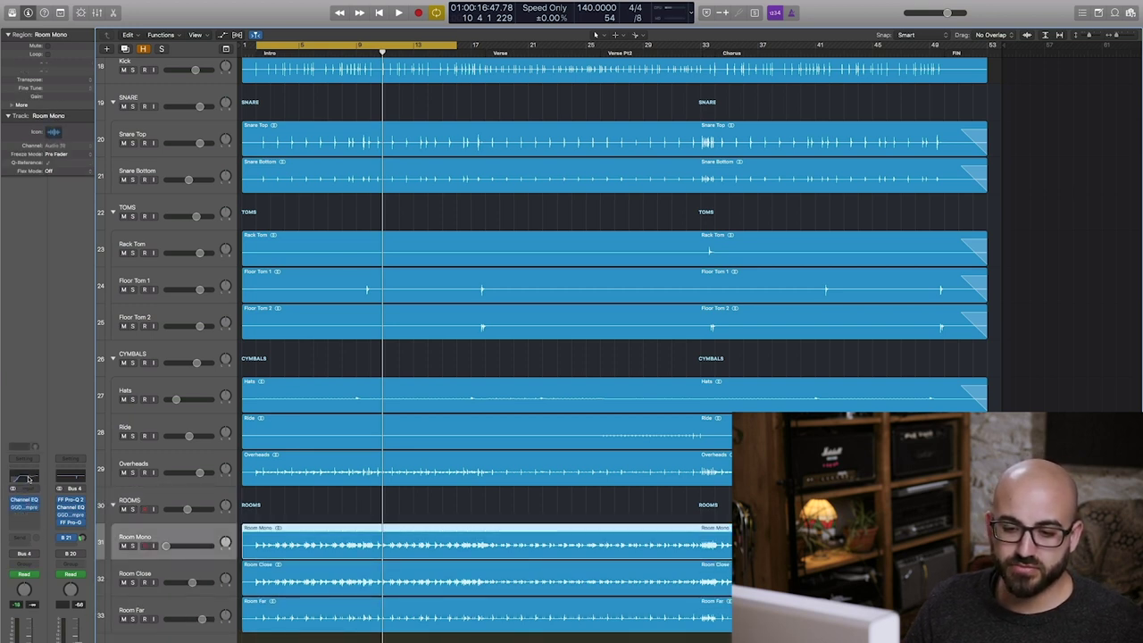
Pull Room Mono's 4100 Hz Channel EQ band down to -2.5 dB and check its compressor settings.
click(28, 479)
drag(366, 152, 350, 143)
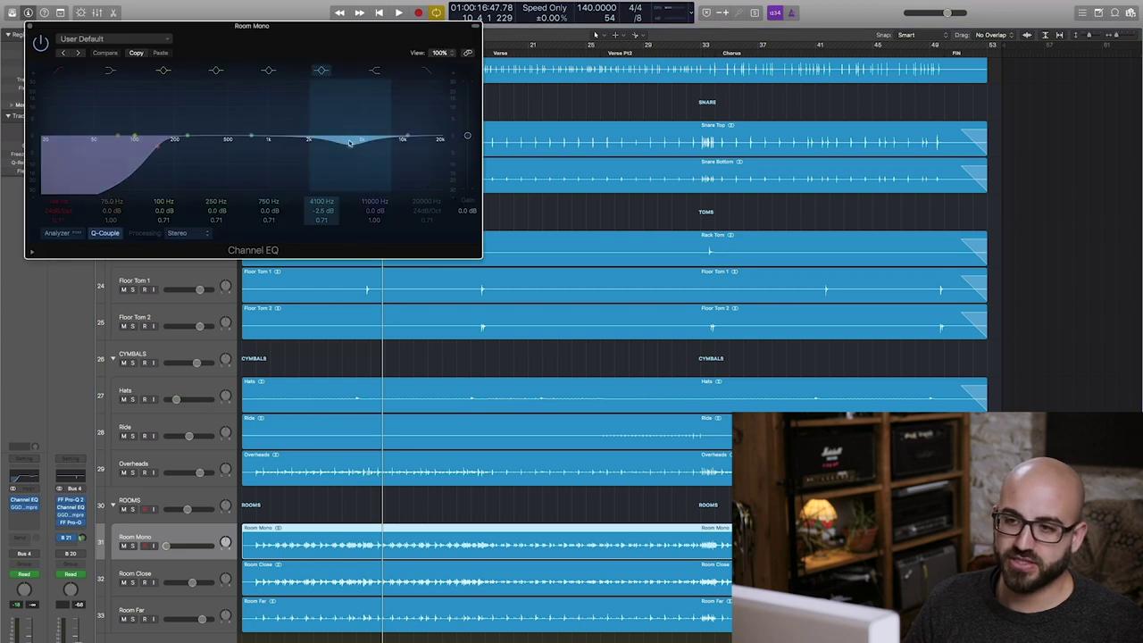
click(31, 26)
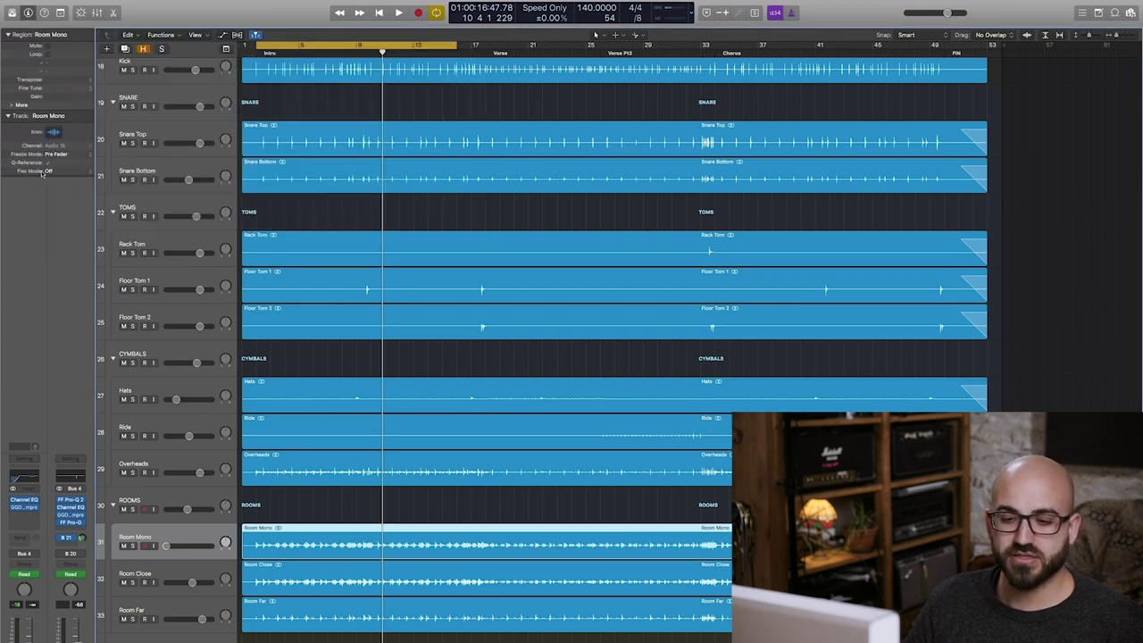
click(24, 506)
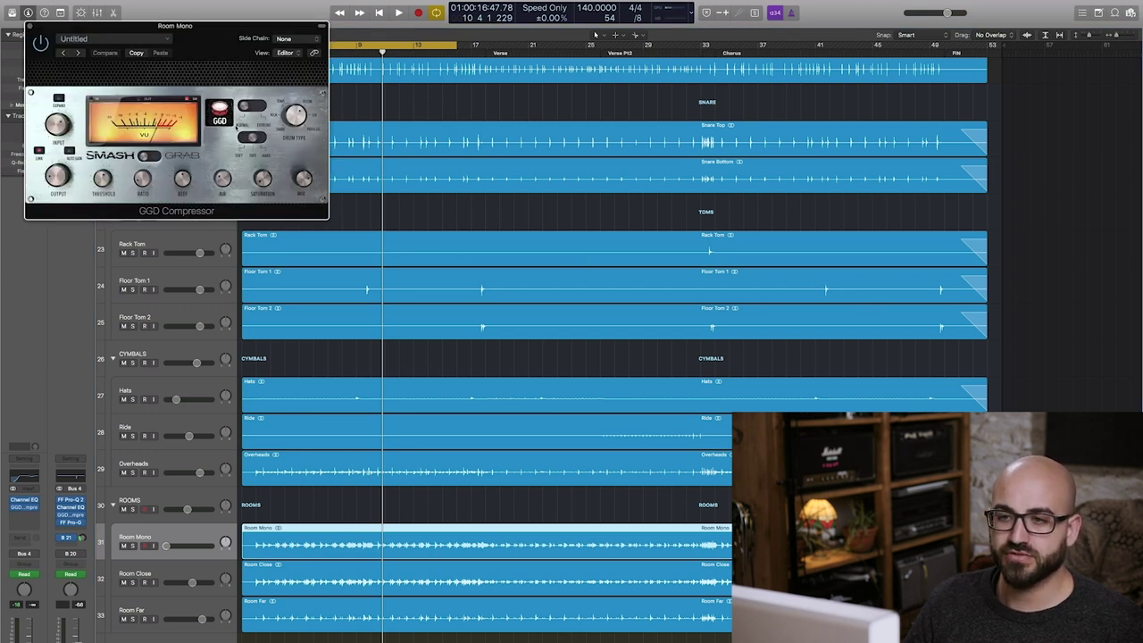
click(29, 26)
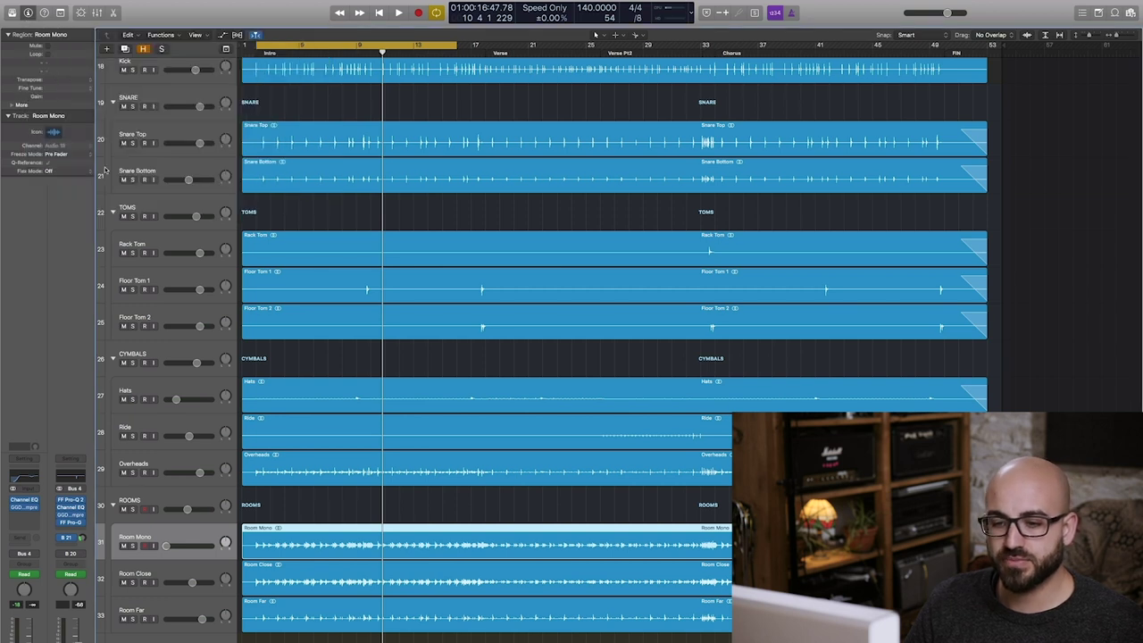
click(190, 493)
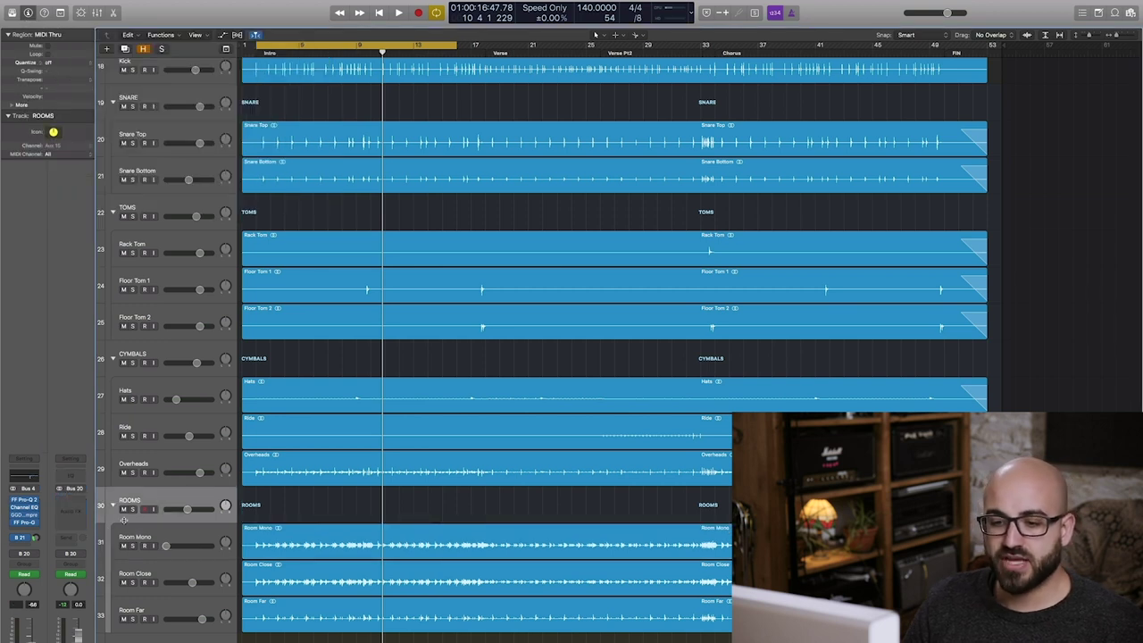
Reshape the ROOMS Pro-Q 2 low-cut band near 124 Hz and move the EQ window aside.
click(24, 503)
drag(331, 178, 324, 209)
drag(292, 40, 371, 107)
mouse_move(242, 281)
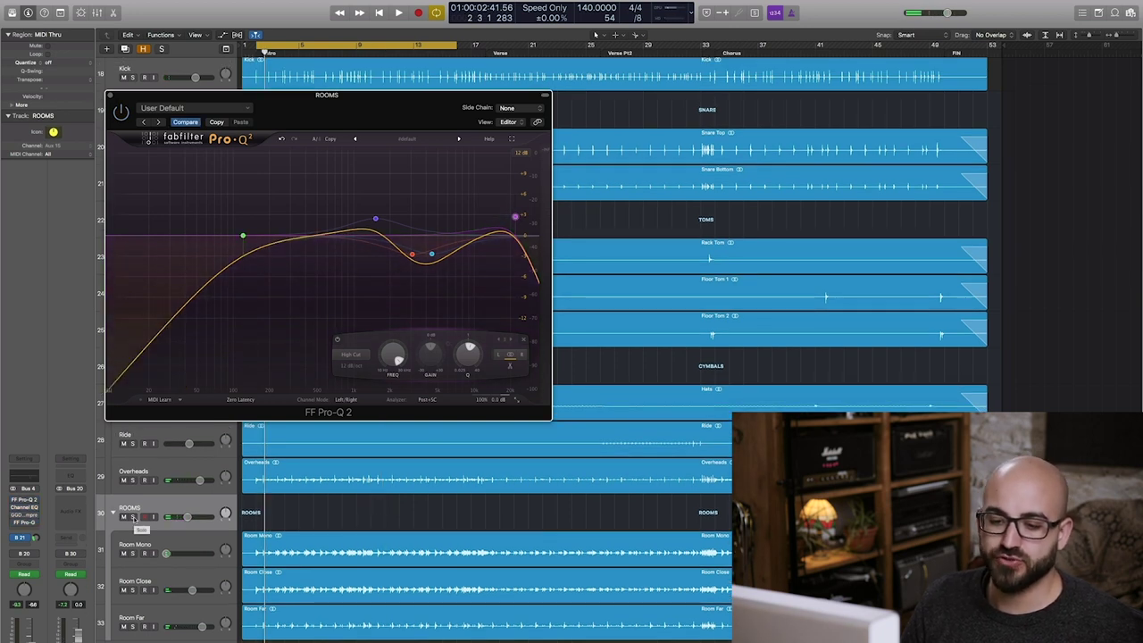
With ROOMS soloed and playing, widen its +2.48 dB Pro-Q boost near 1517 Hz to Q 0.843.
click(133, 517)
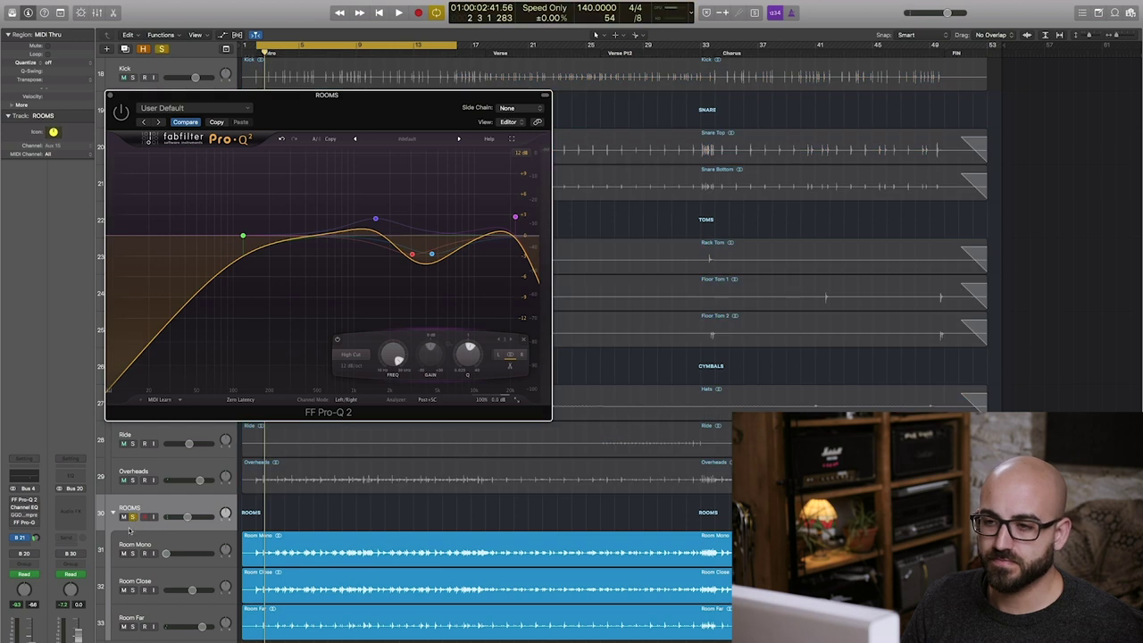
key(space)
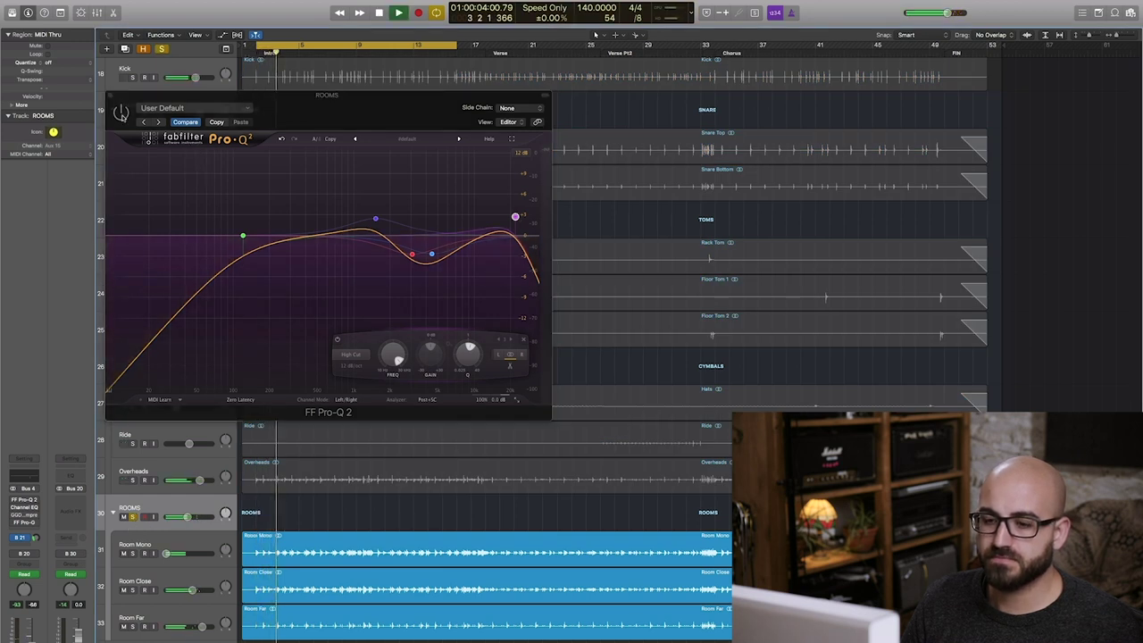
click(120, 114)
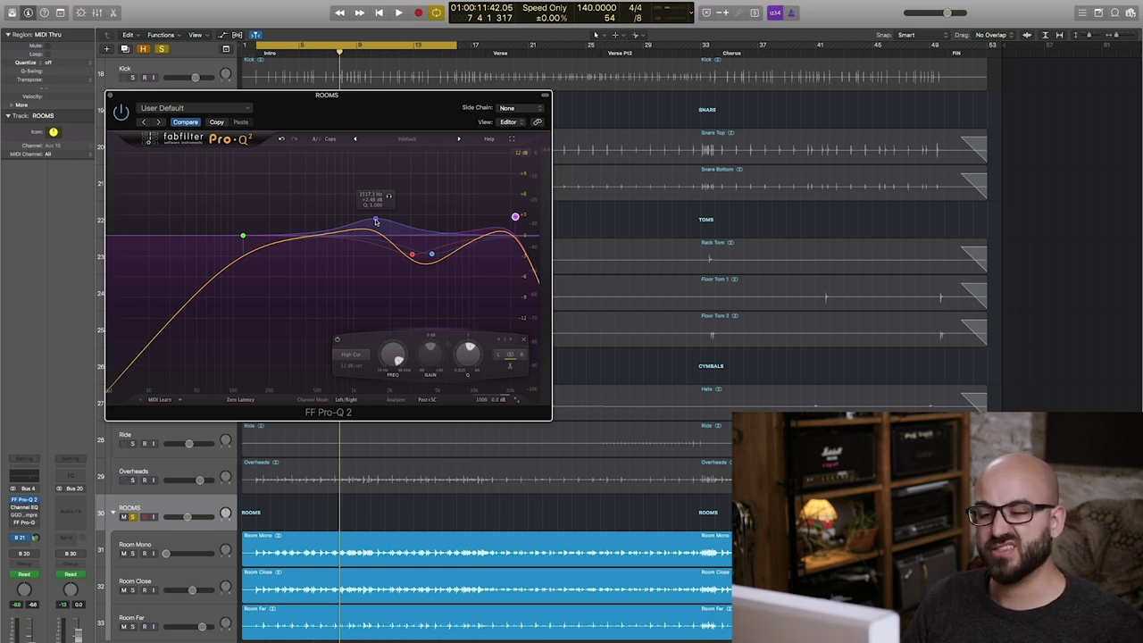
scroll(376, 221, down, 2)
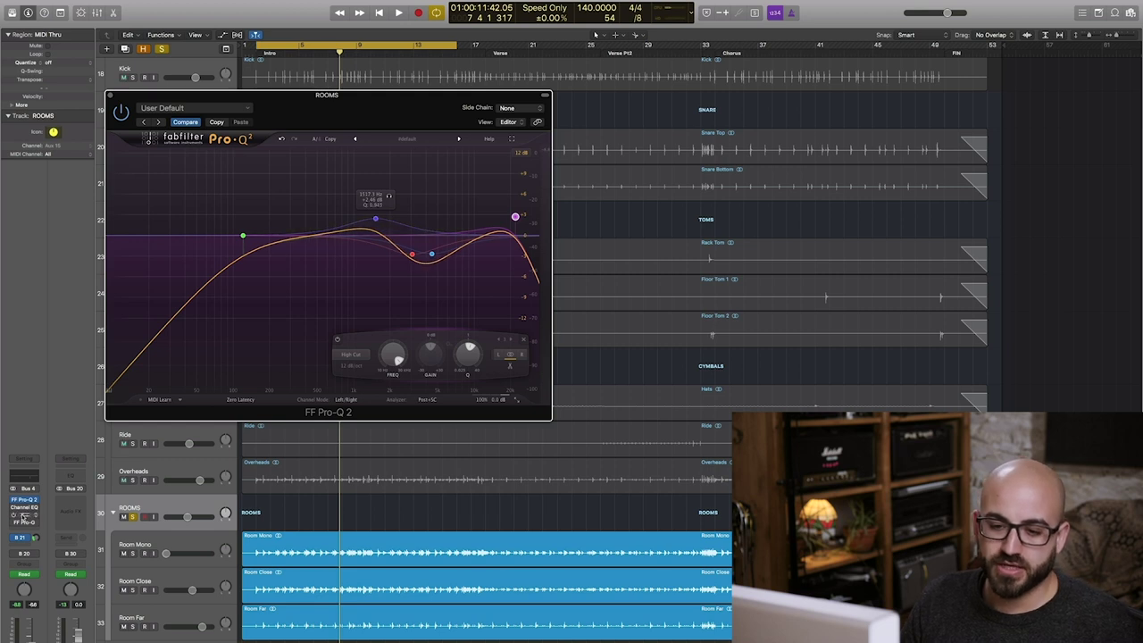
Compare the ROOMS Channel EQ's -11 dB notch at 2750 Hz bypassed and active, then close the EQ.
click(24, 507)
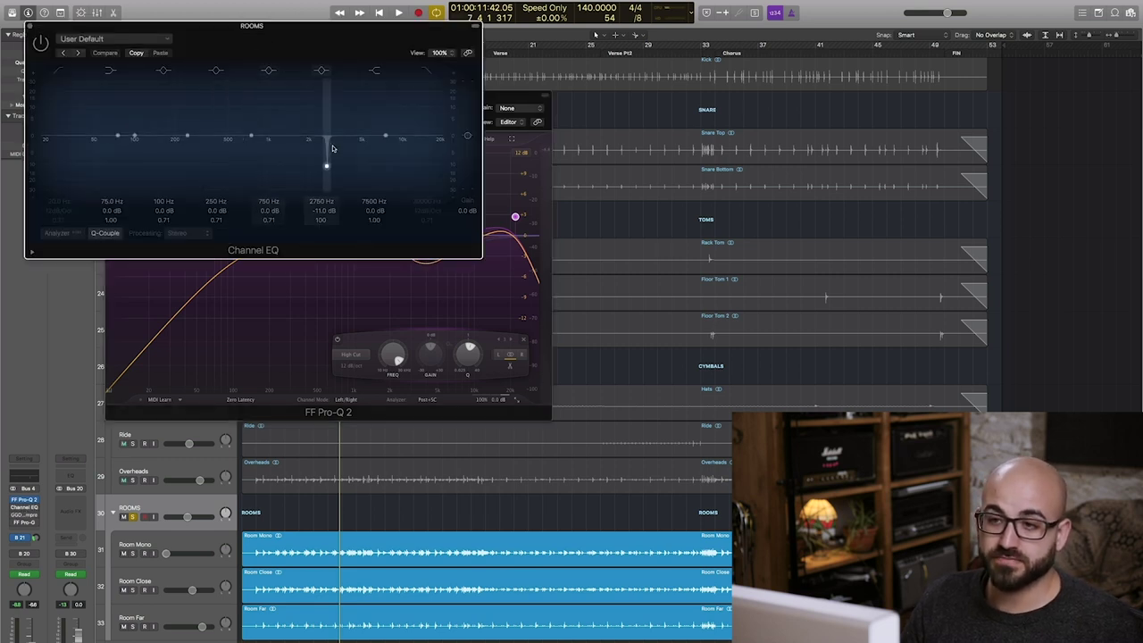
click(42, 49)
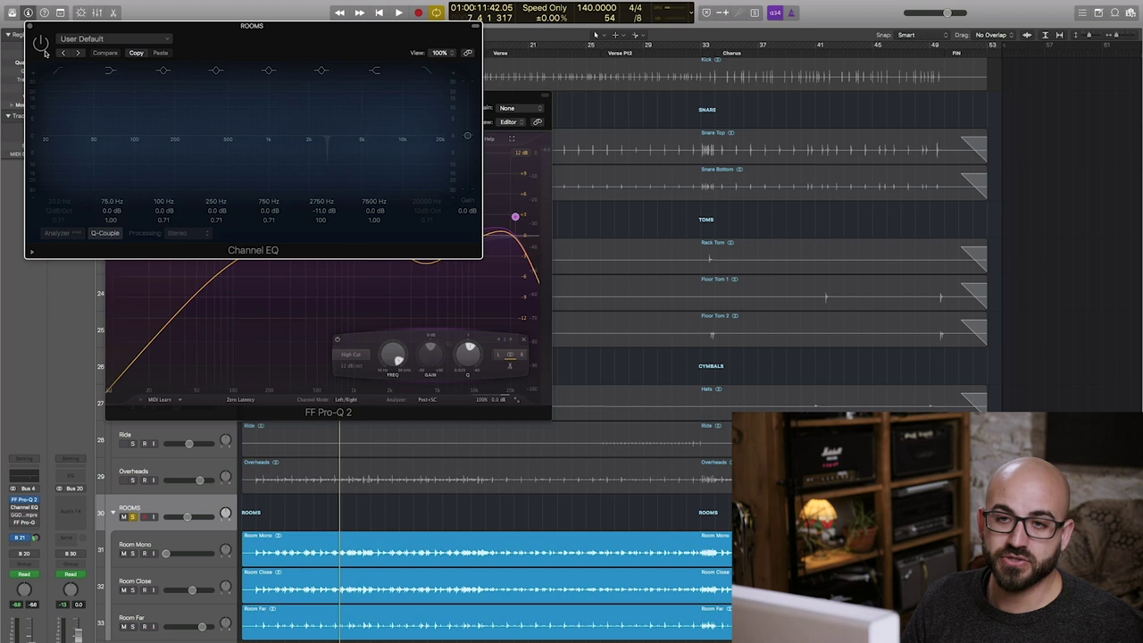
click(43, 47)
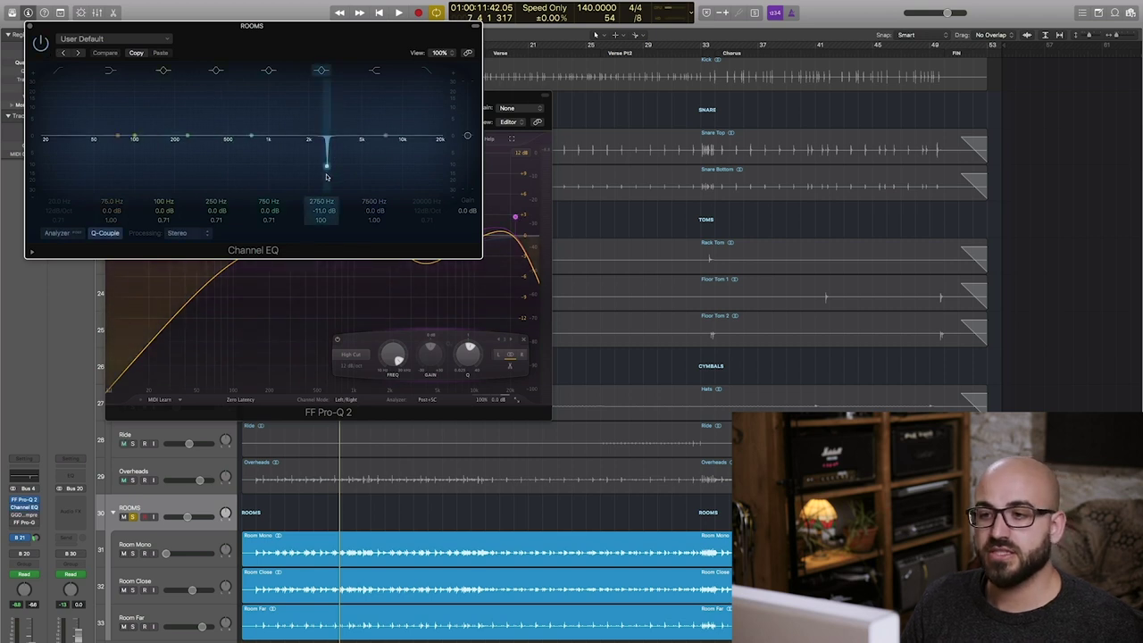
drag(295, 35, 555, 119)
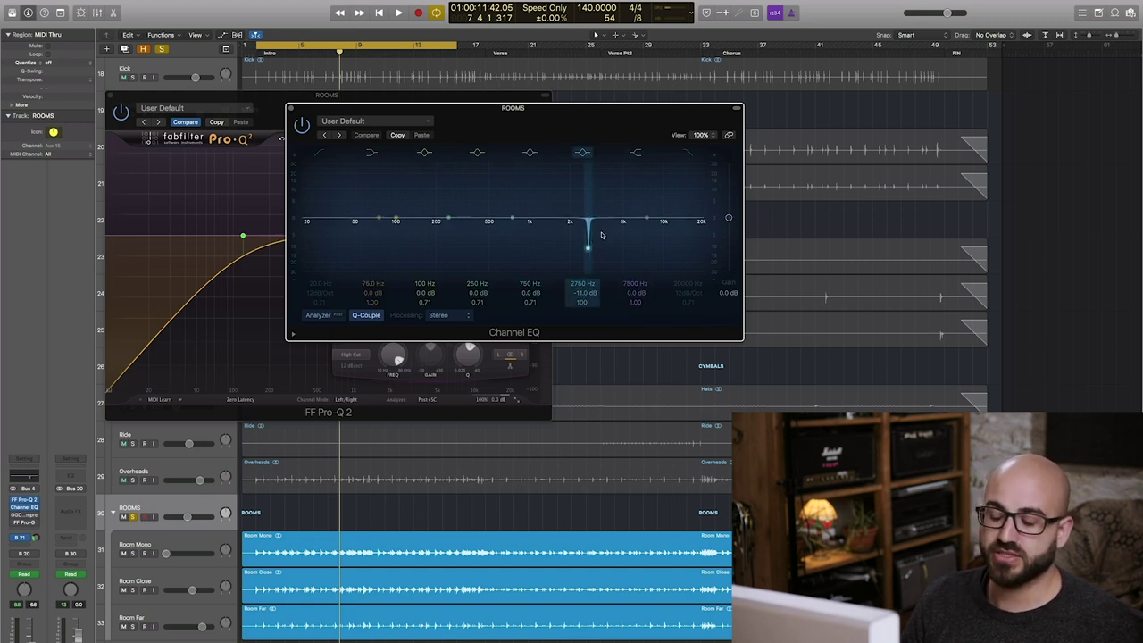
click(291, 108)
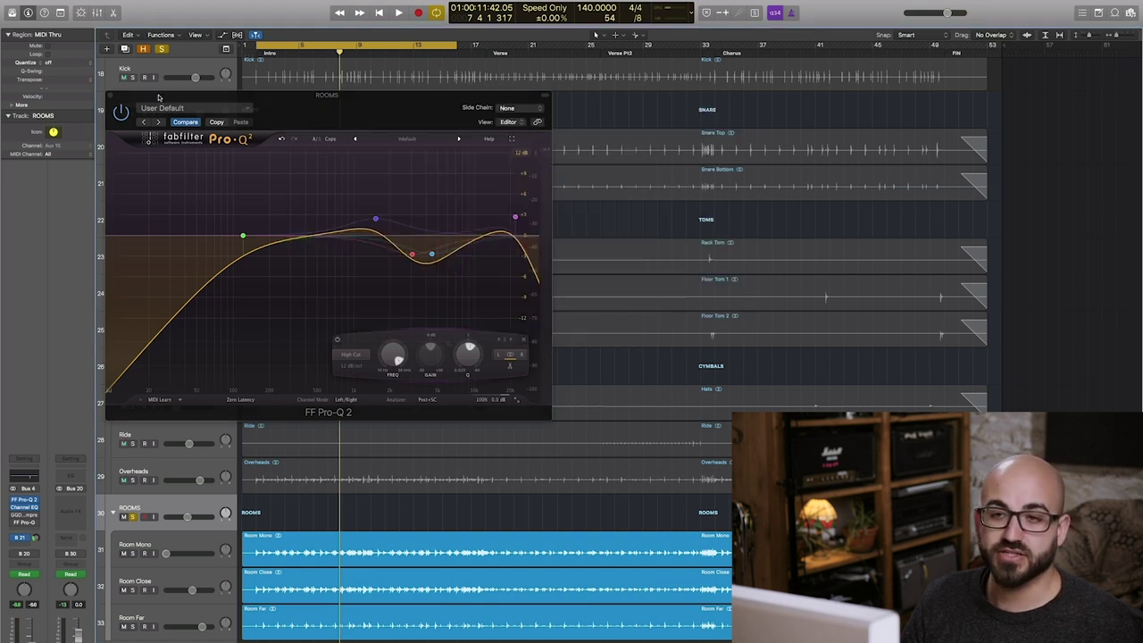
Swap the Pro-Q 2 window for the ROOMS GGD Compressor, centred in the arrange area.
click(110, 95)
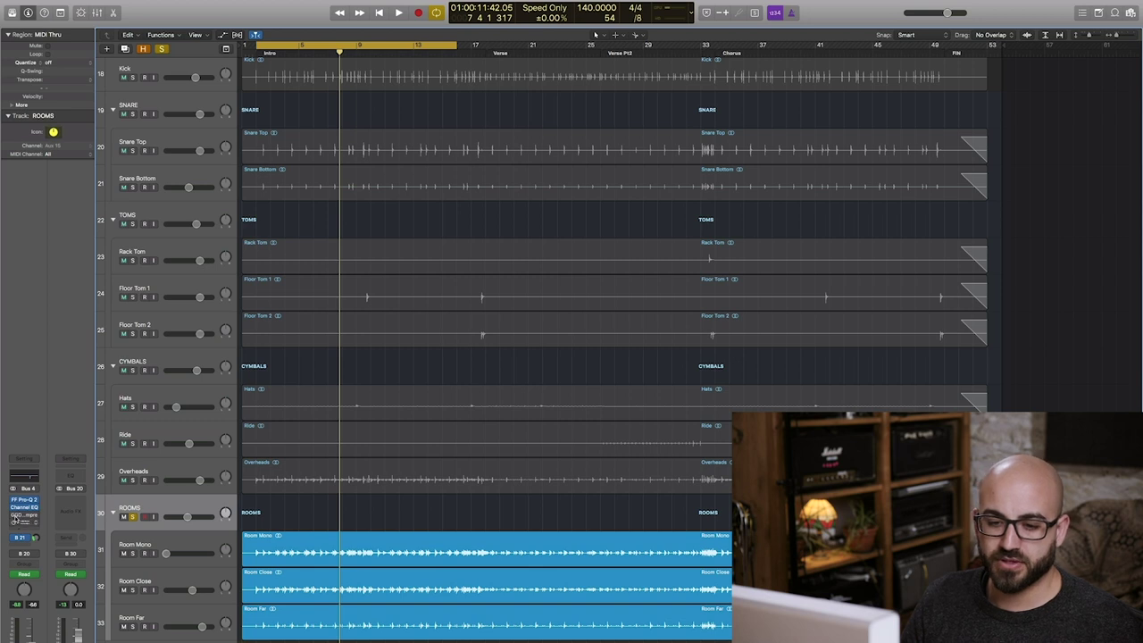
click(25, 515)
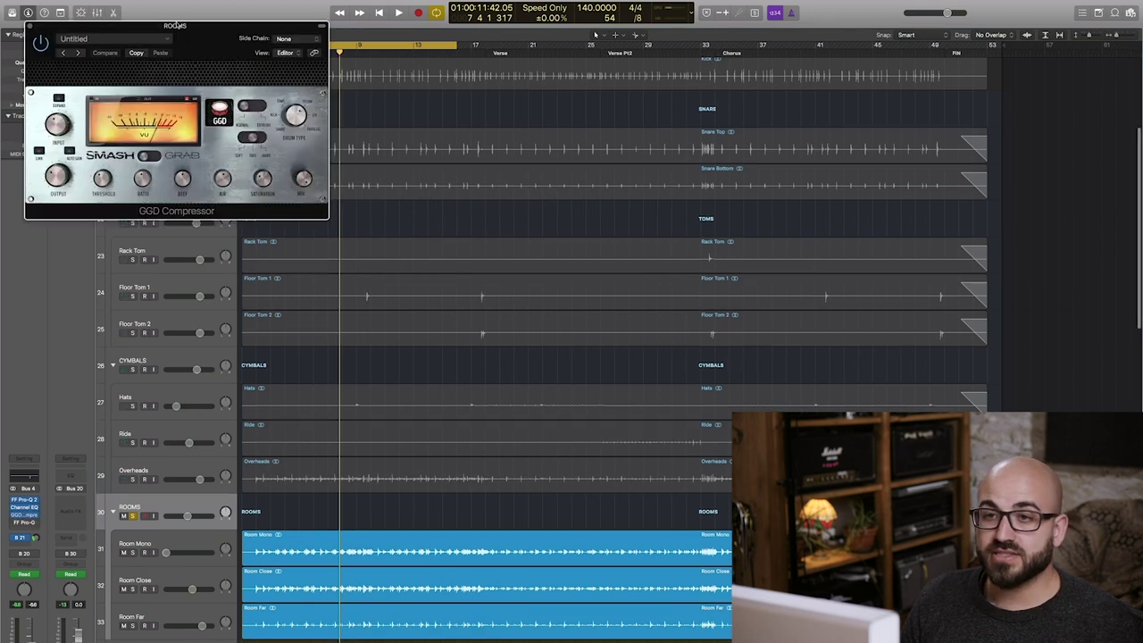
drag(187, 36, 399, 202)
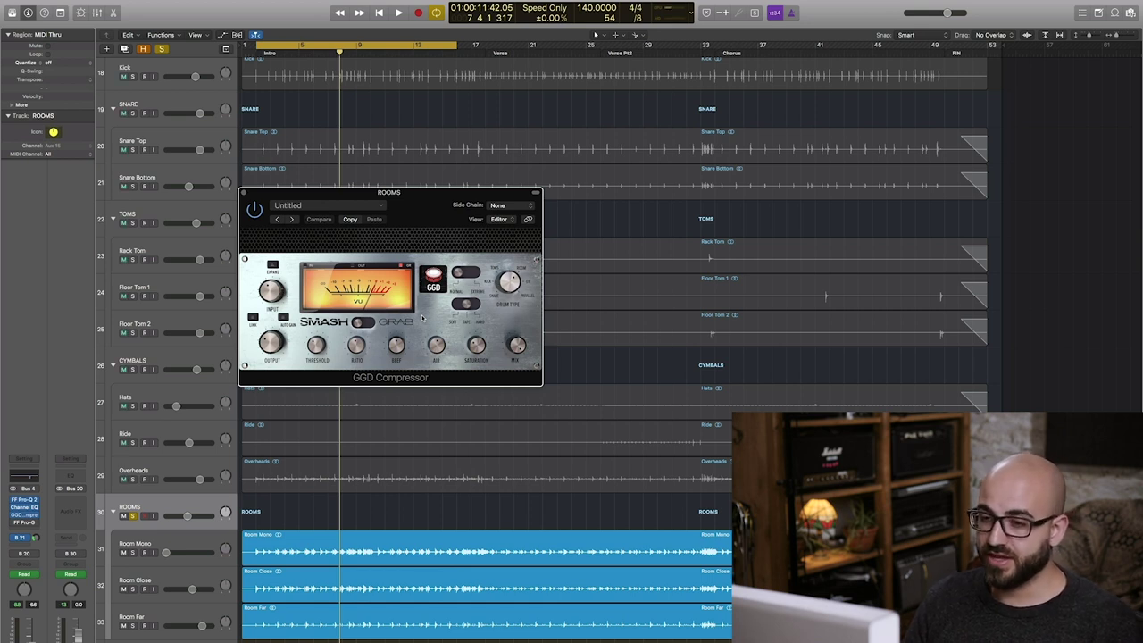
Bring up the ROOMS bus's FabFilter Pro-G ('Nolly room snare expand', keyed from Audio 10) in the centre.
click(23, 523)
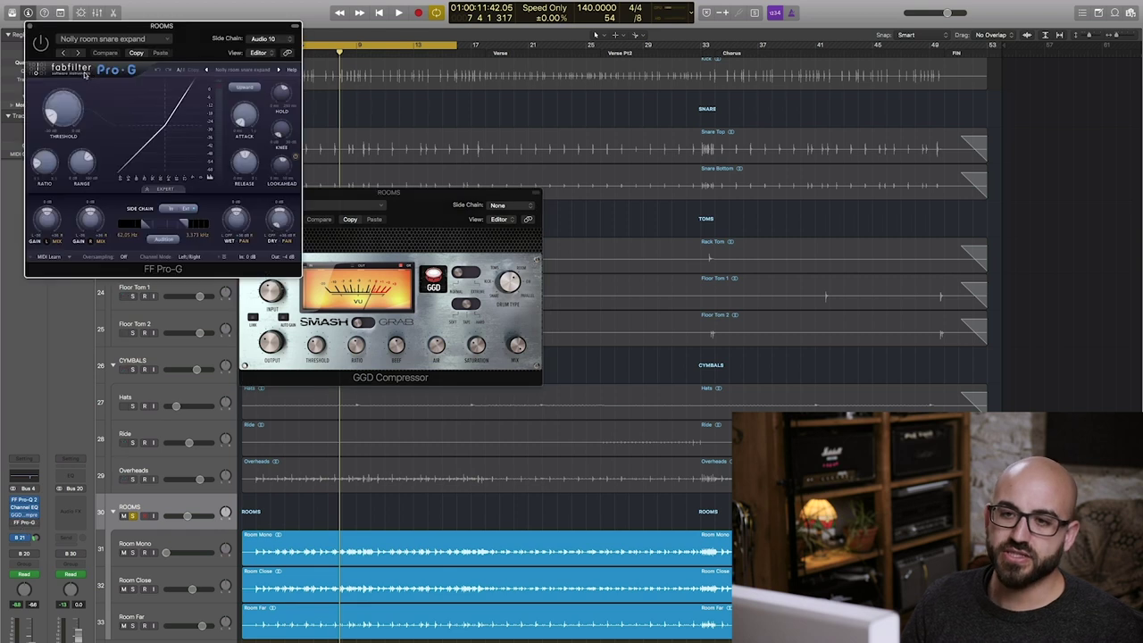
drag(116, 27, 485, 194)
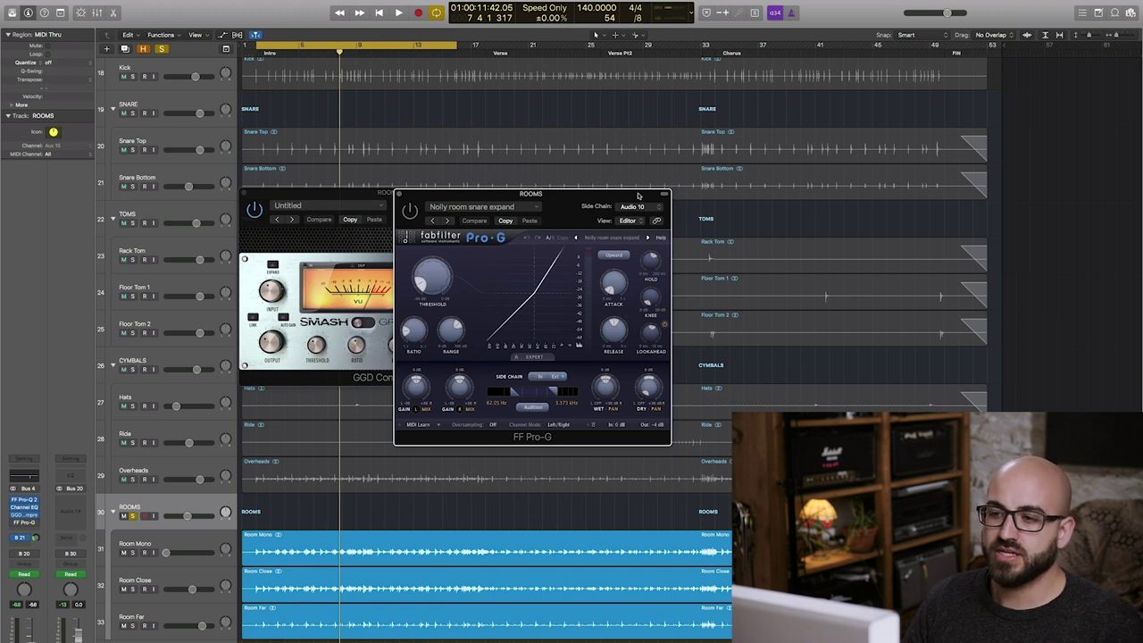
Set the Pro-G beside the GGD Compressor and play the soloed rooms from the start.
drag(465, 193, 617, 193)
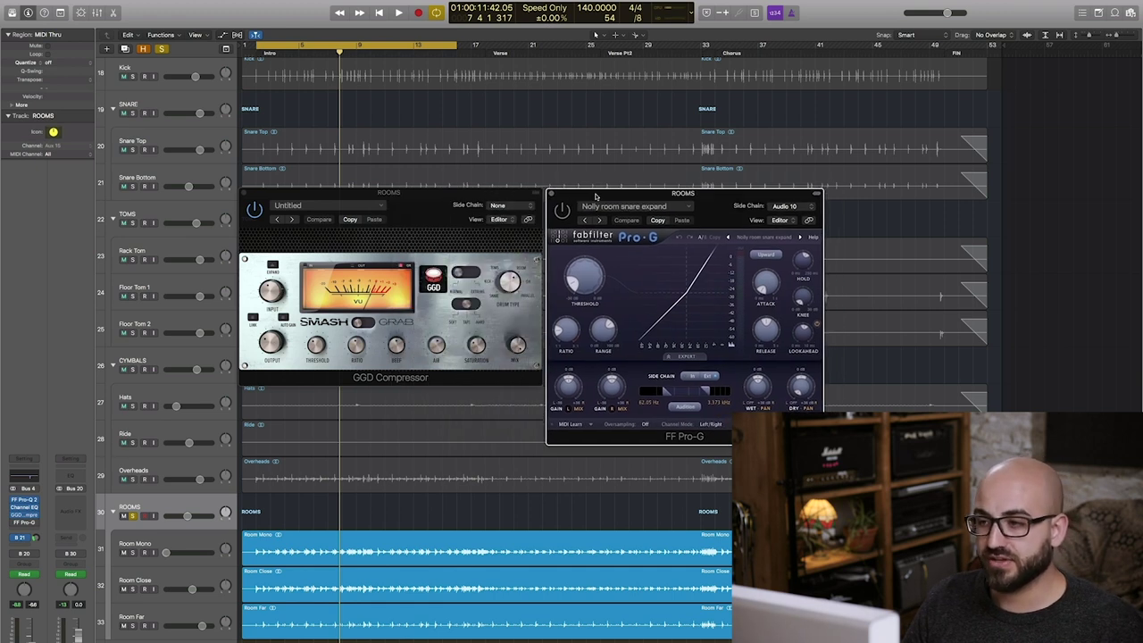
click(344, 205)
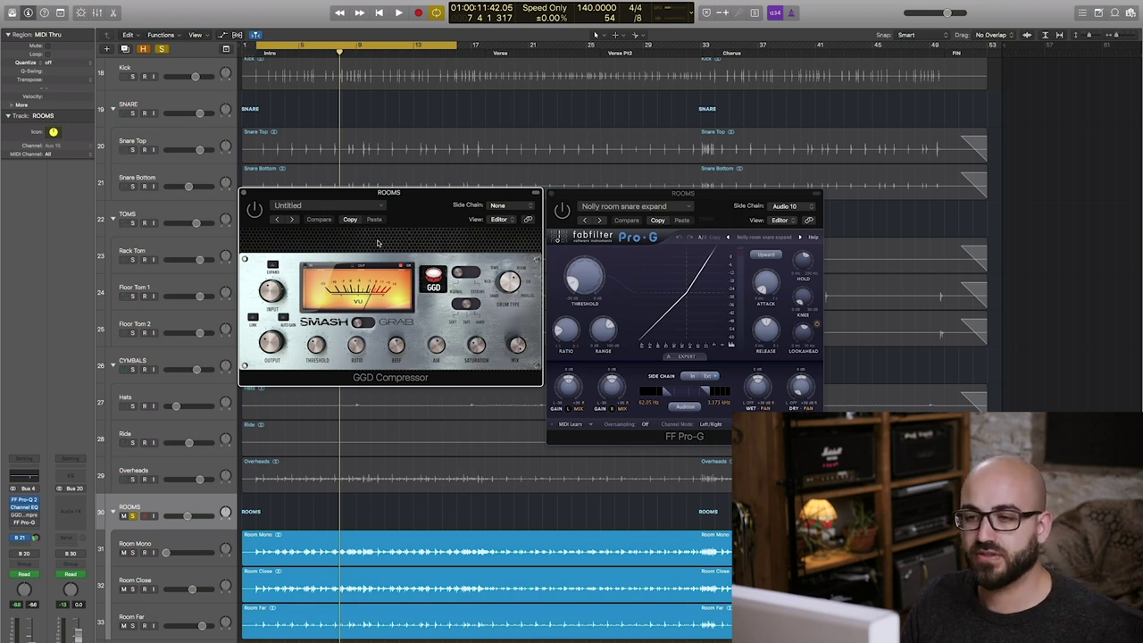
key(Return)
key(space)
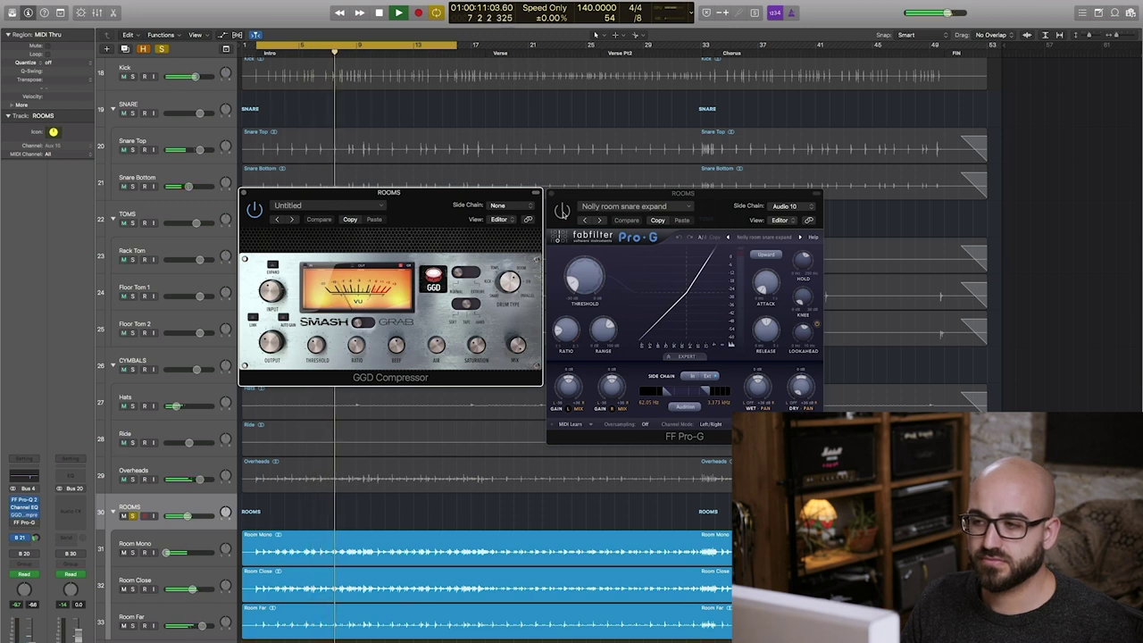
Watch the Pro-G expander acting on the room mics, then stop playback.
click(563, 211)
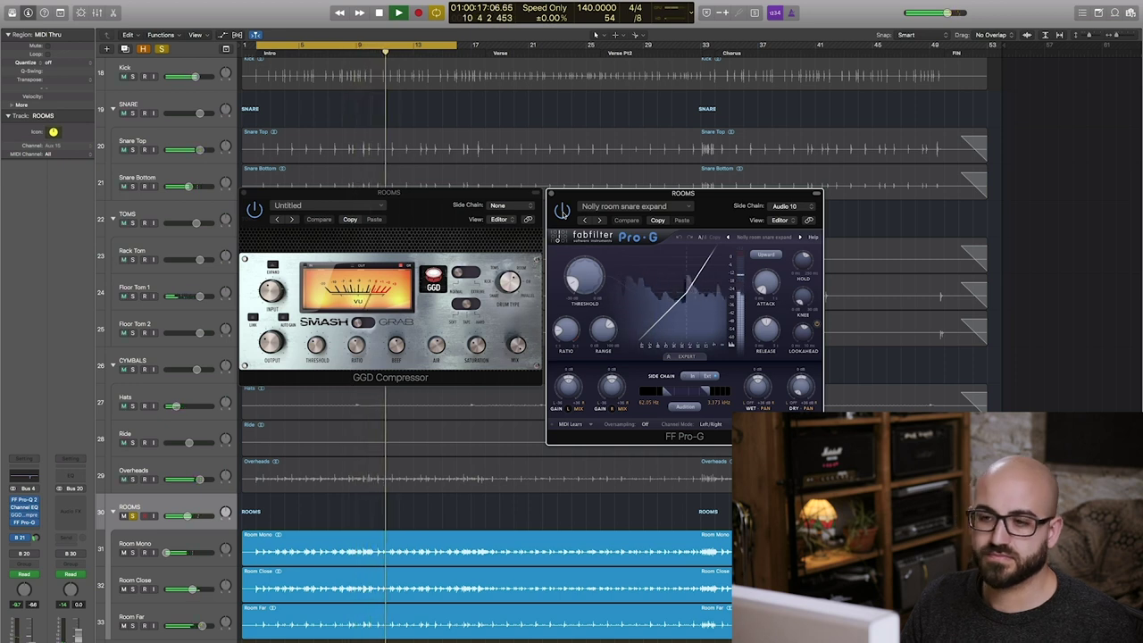
key(space)
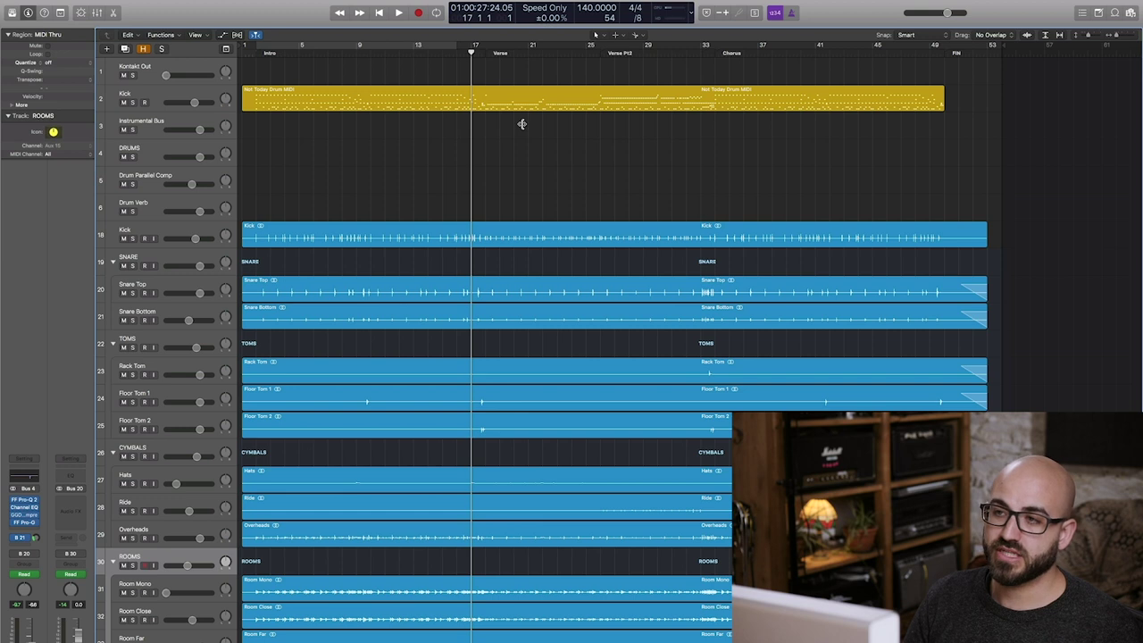
Show automation lanes on all tracks and select the Kick track.
key(a)
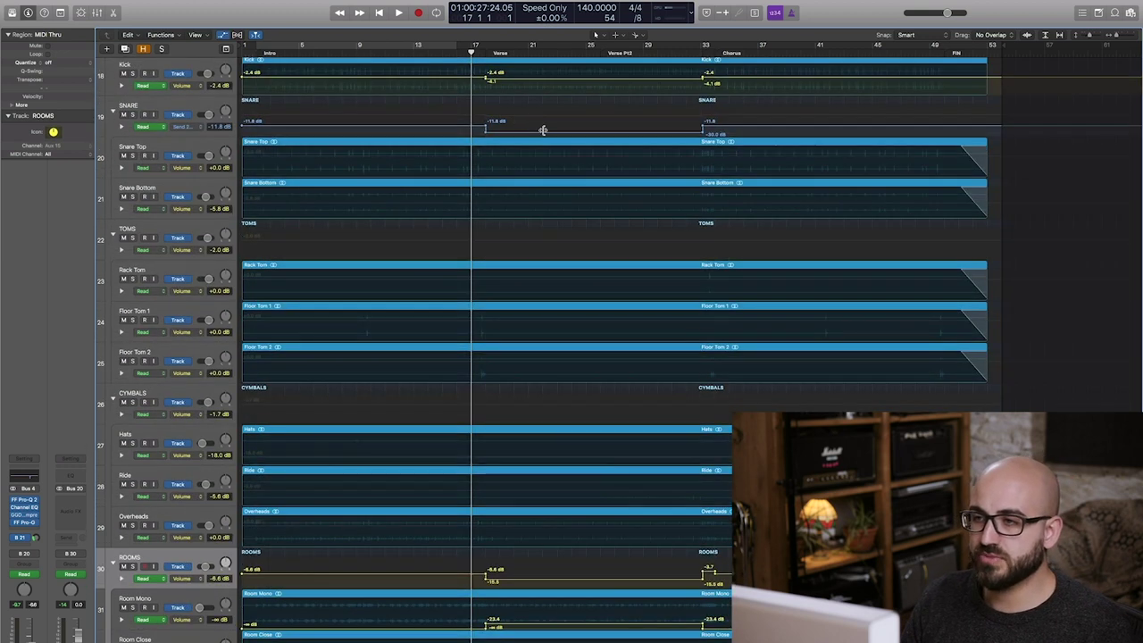
scroll(587, 185, up, 5)
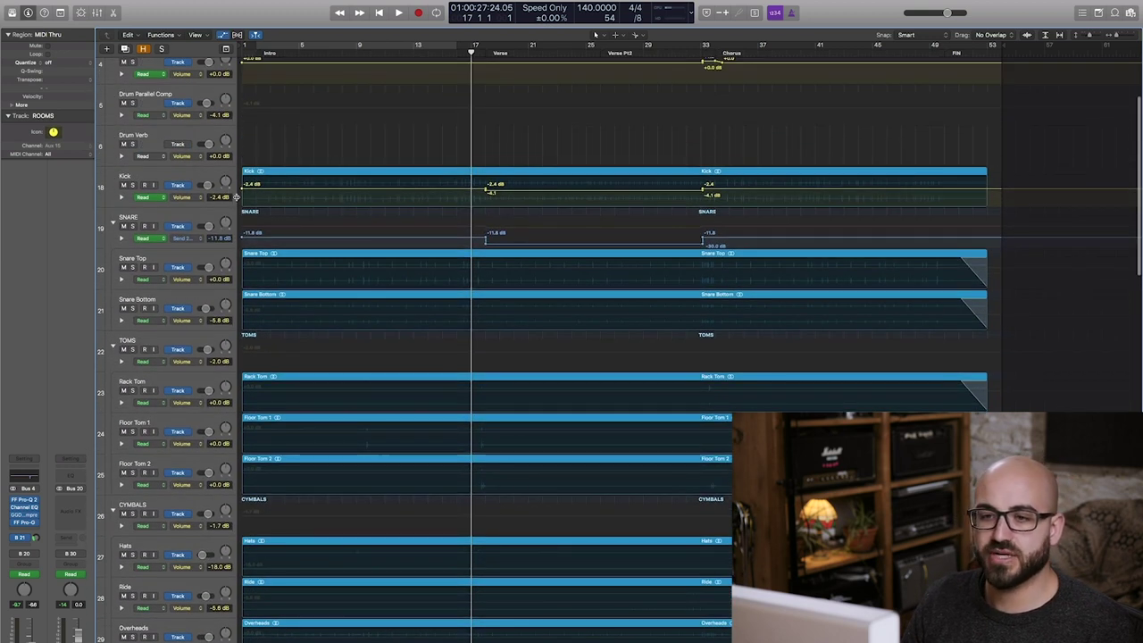
click(508, 203)
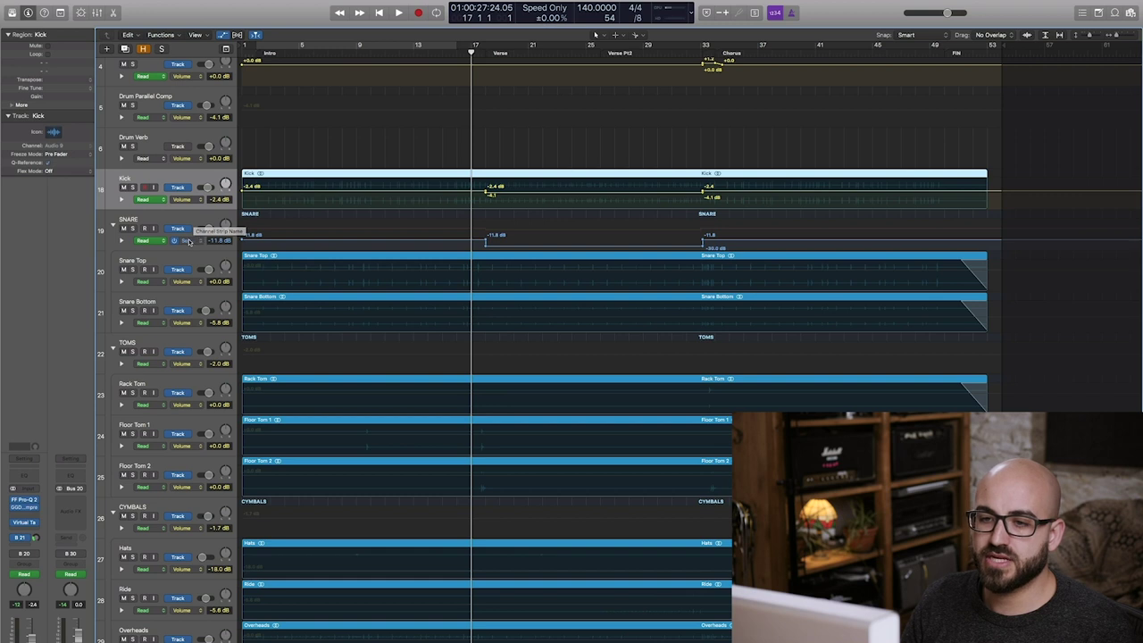
Switch the SNARE automation lane through Volume and Send 1 to Send 2 (-11.8 dB).
click(200, 240)
click(213, 227)
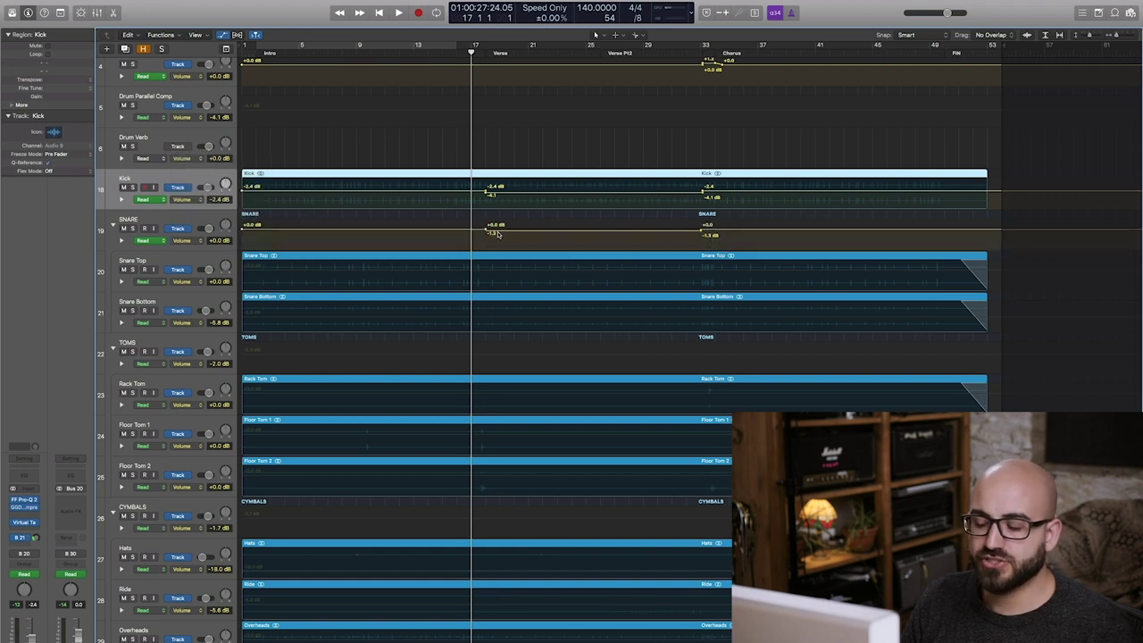
click(195, 240)
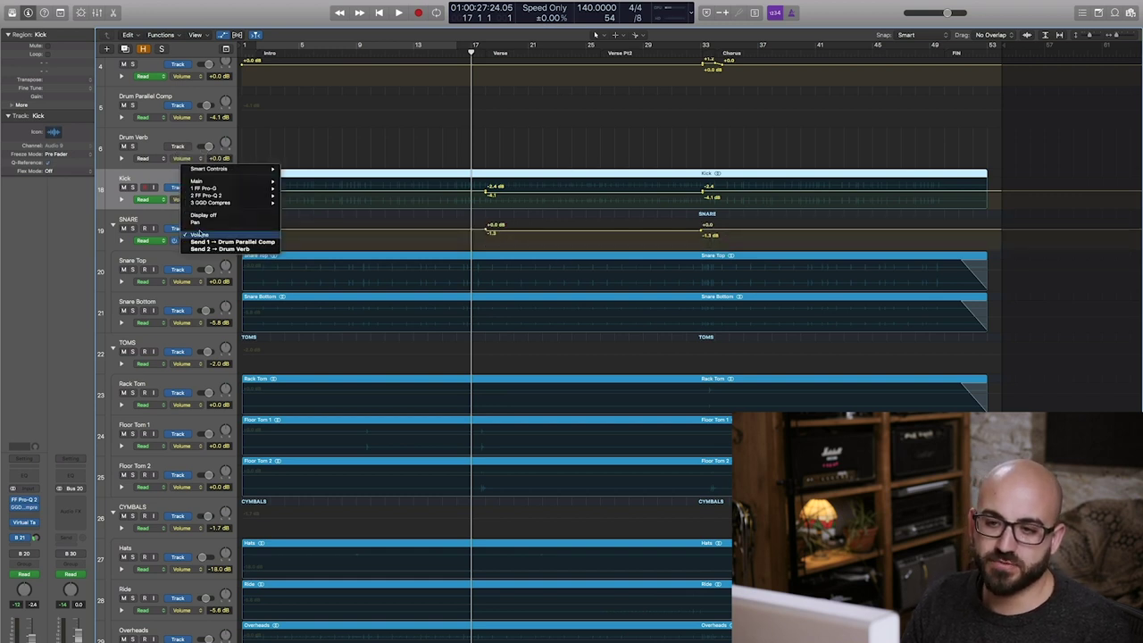
click(259, 238)
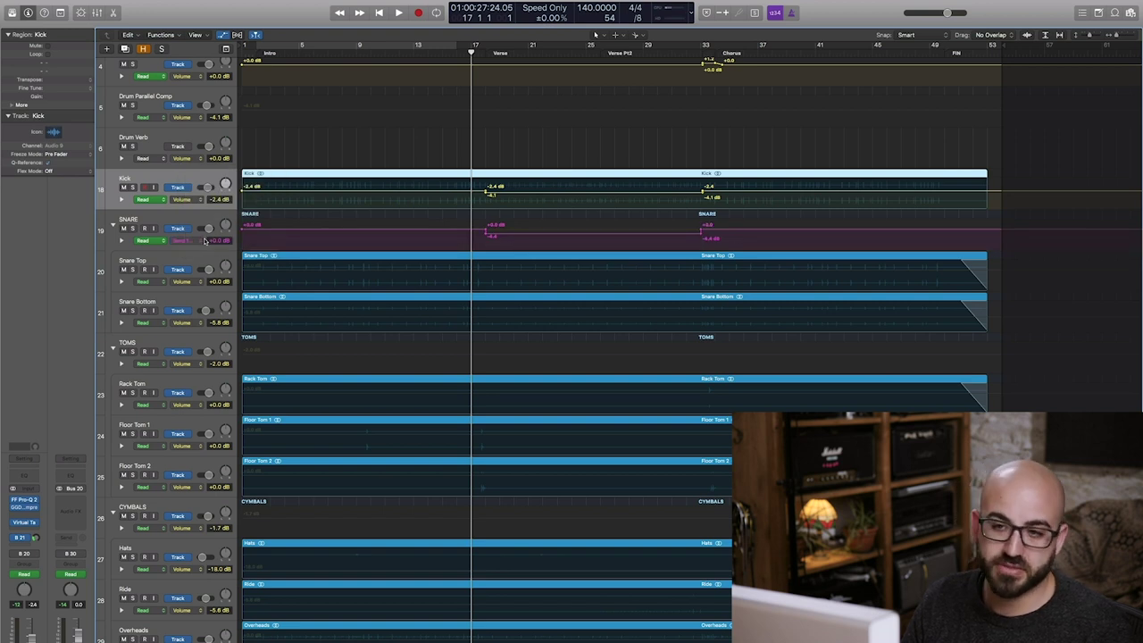
click(204, 241)
click(223, 244)
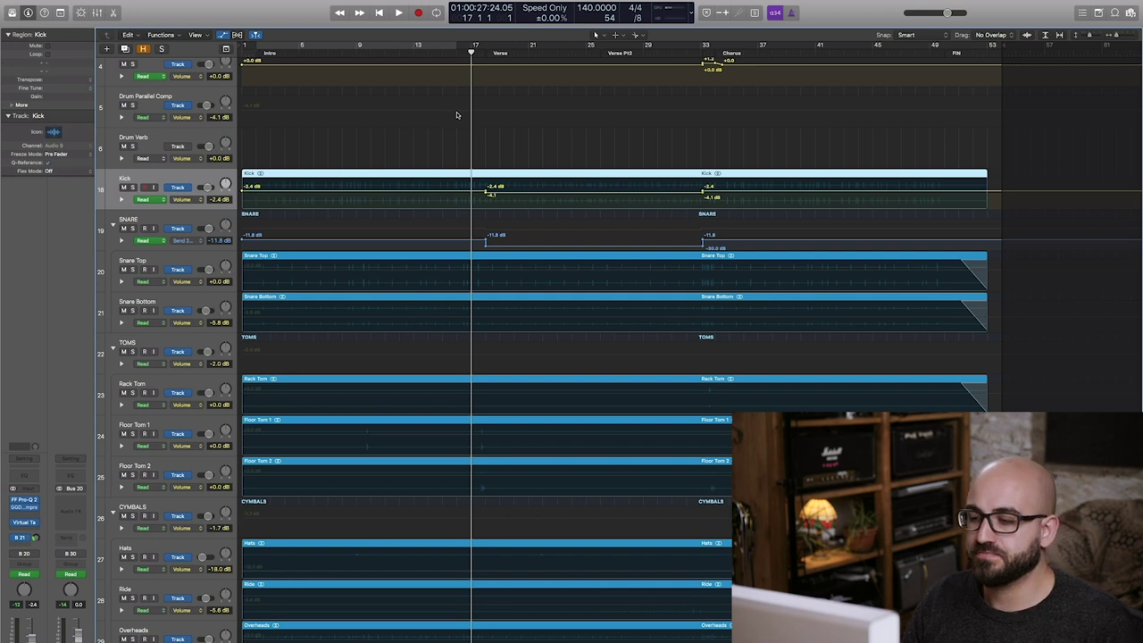
scroll(617, 314, down, 2)
scroll(617, 315, down, 4)
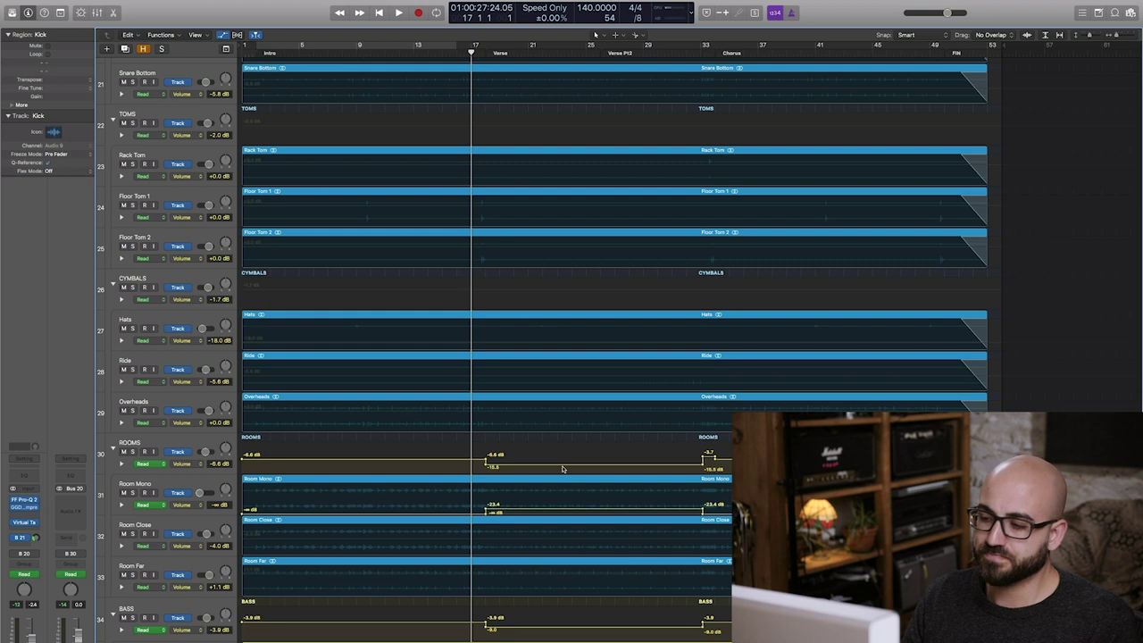
Zoom in horizontally and view bars 20–46 to see the DRUMS bus boost to +1.2 dB at the Fill.
scroll(648, 152, up, 7)
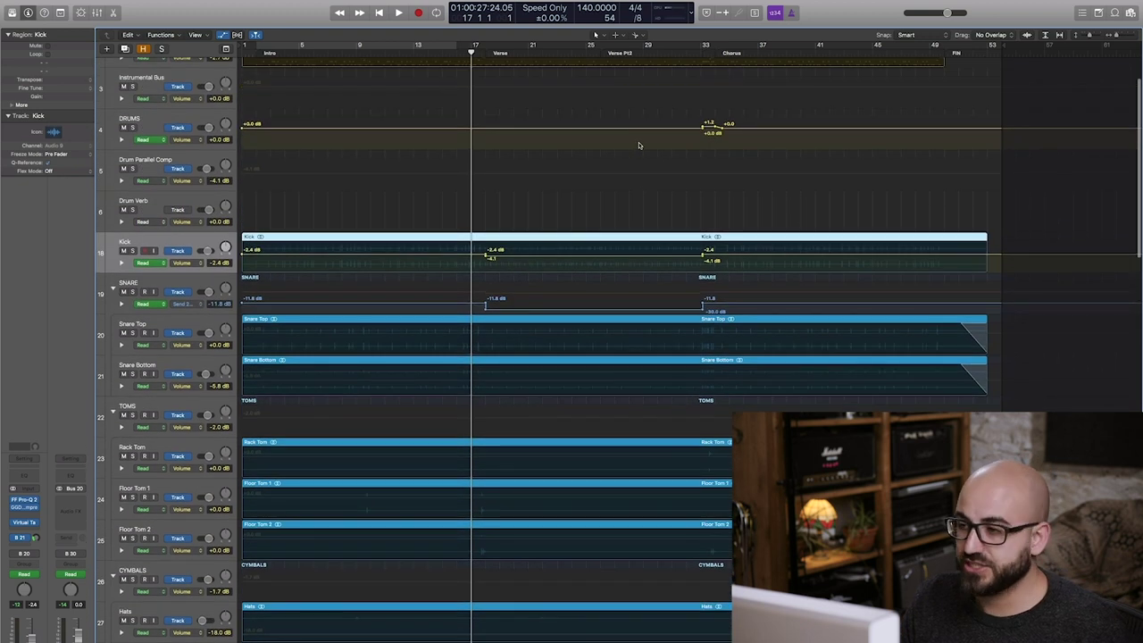
key(super+Right)
key(super+Right)
key(super+Right)
scroll(965, 82, right, 3)
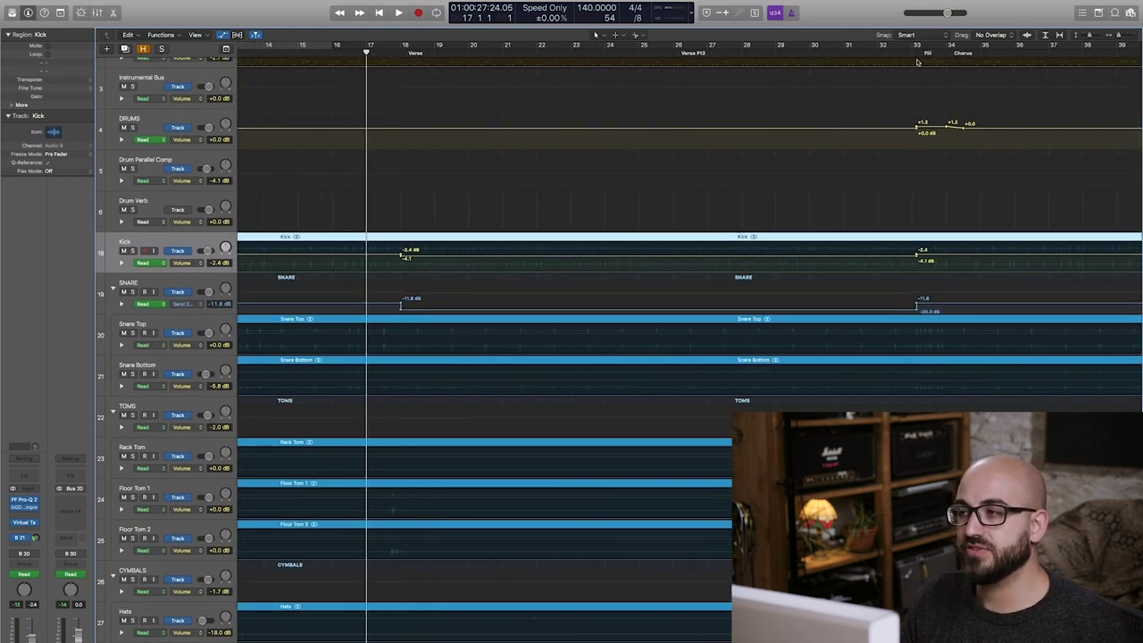
scroll(874, 128, right, 3)
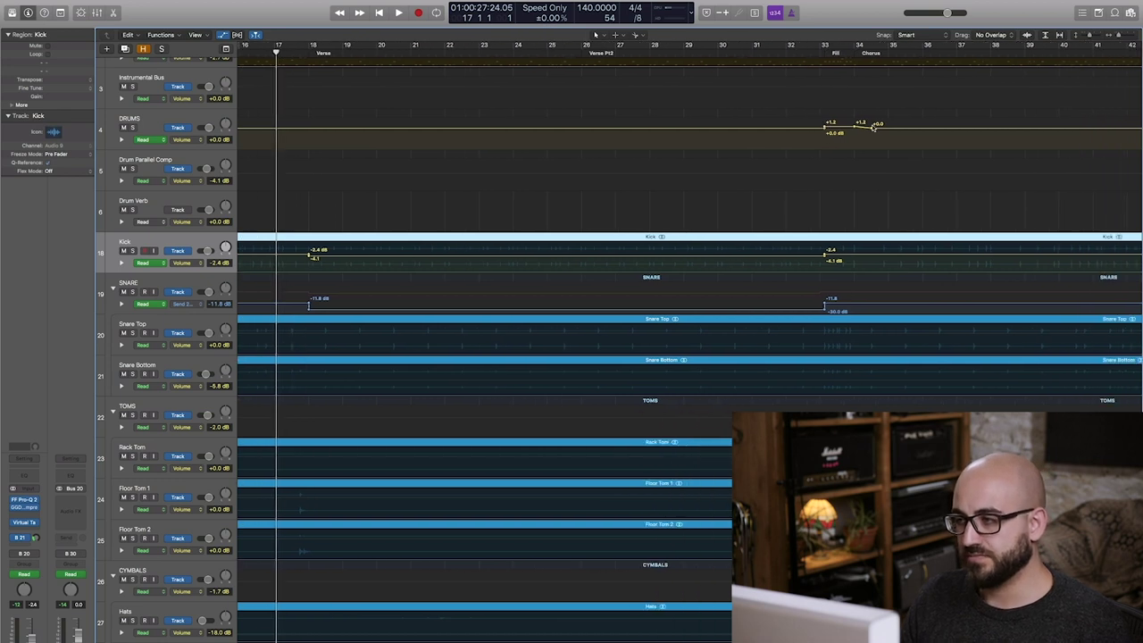
scroll(834, 134, right, 3)
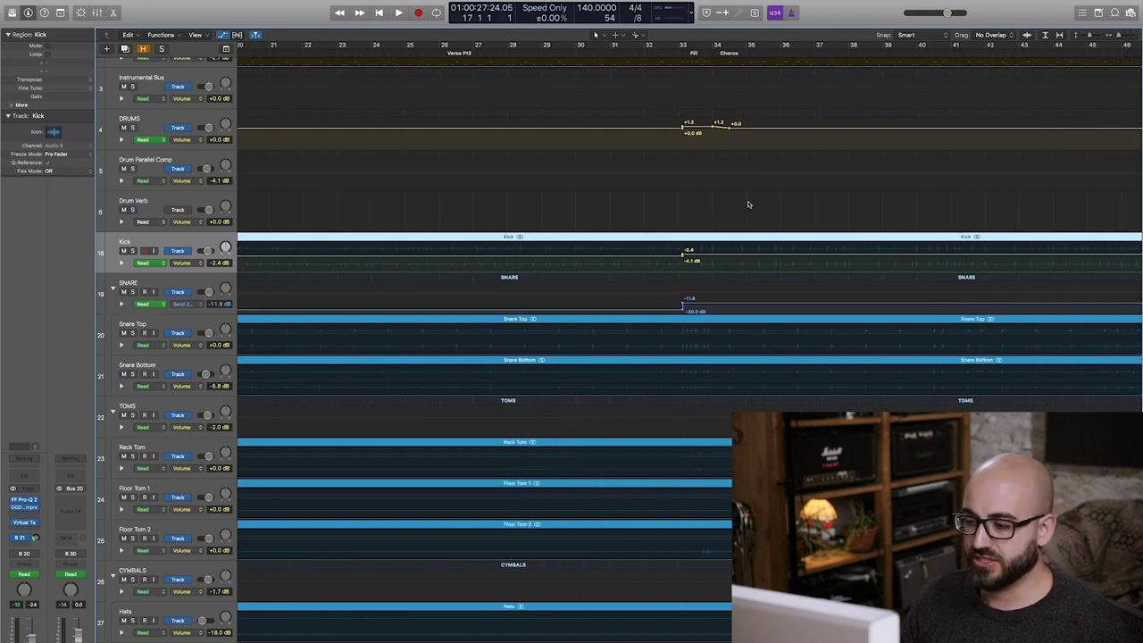
scroll(748, 205, down, 6)
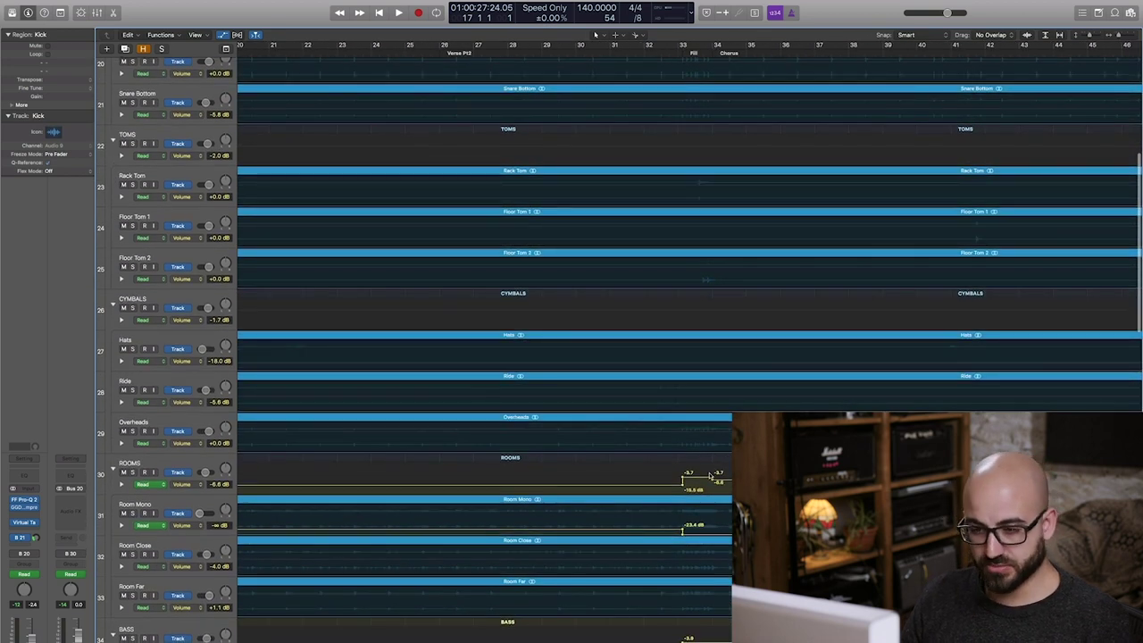
scroll(698, 450, up, 6)
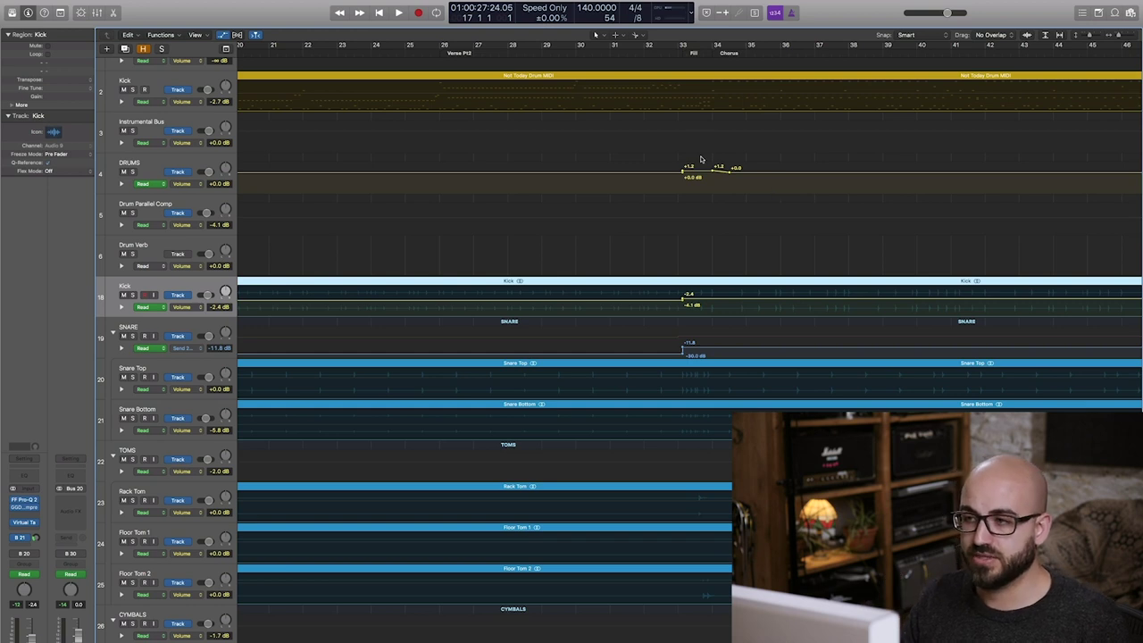
Hide the automation lanes and play the mix from bar 30 into the chorus.
key(a)
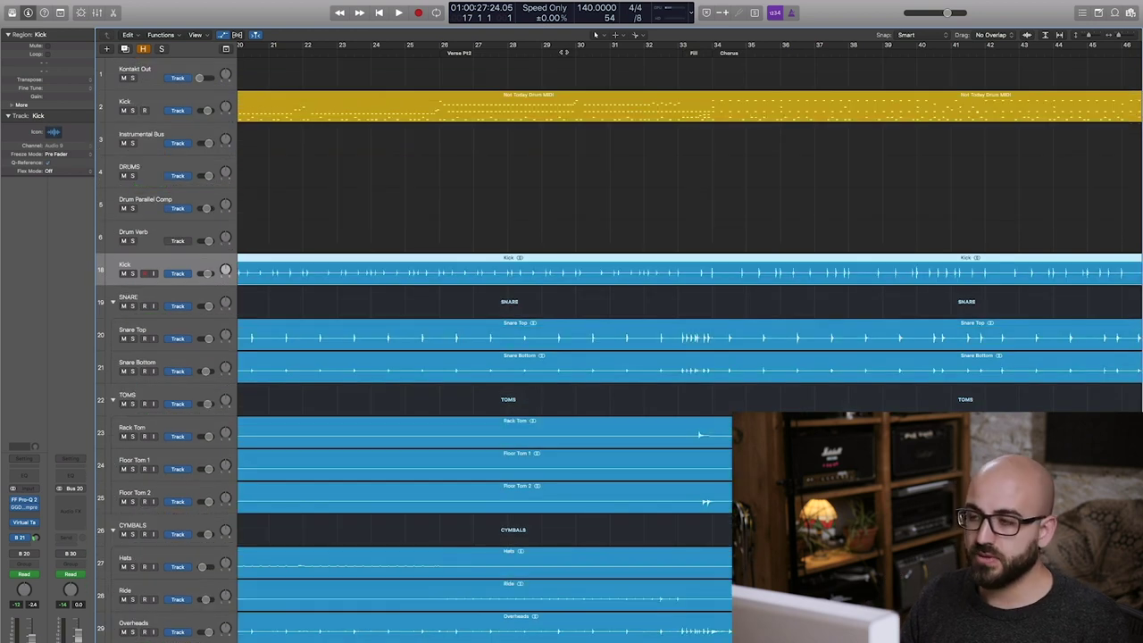
click(576, 51)
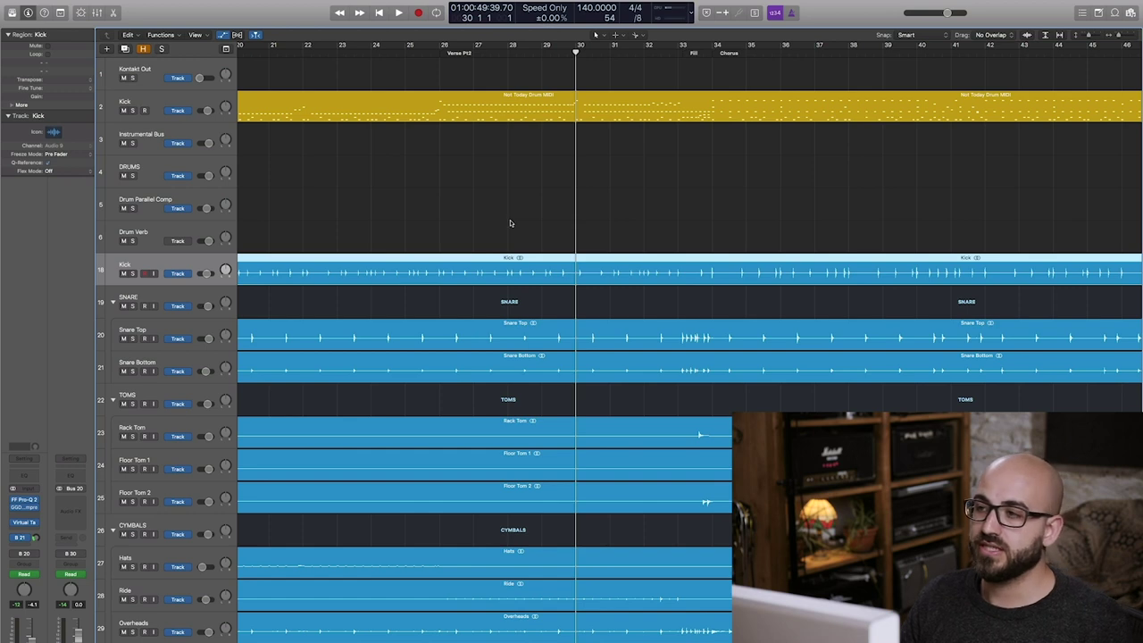
scroll(510, 223, down, 2)
scroll(509, 222, down, 5)
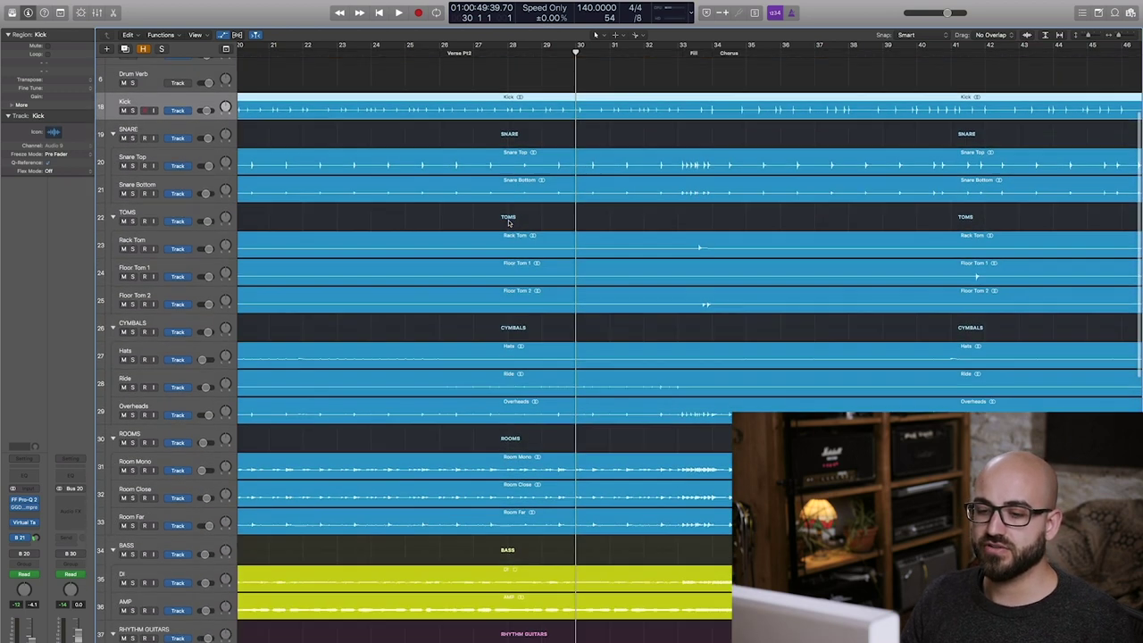
scroll(509, 222, down, 8)
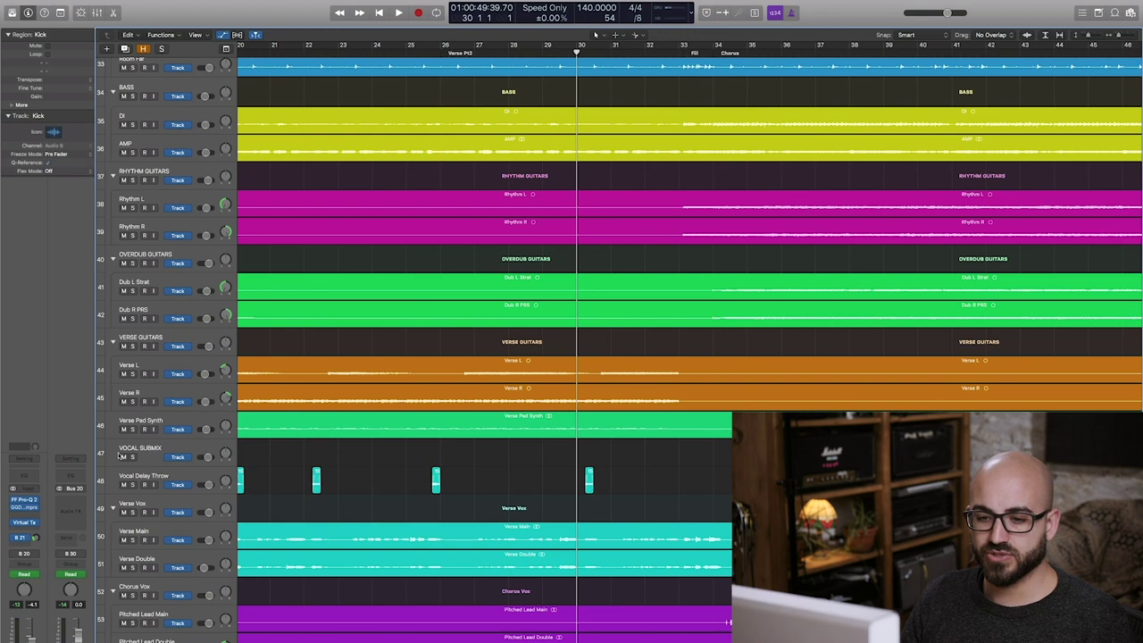
scroll(462, 423, up, 16)
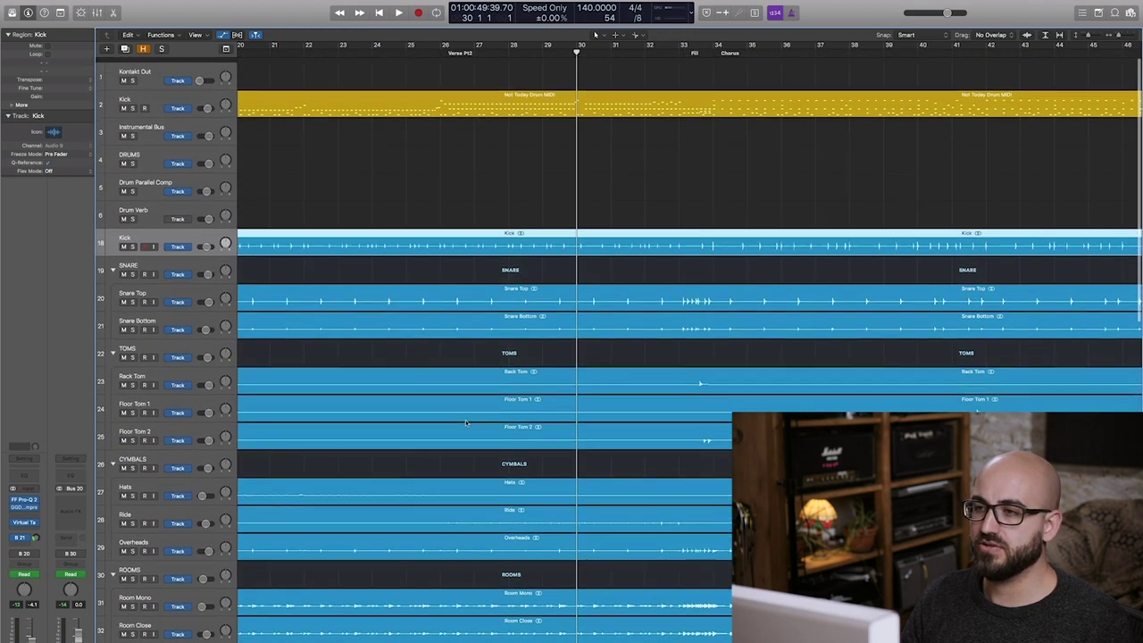
scroll(465, 420, down, 1)
scroll(411, 163, up, 1)
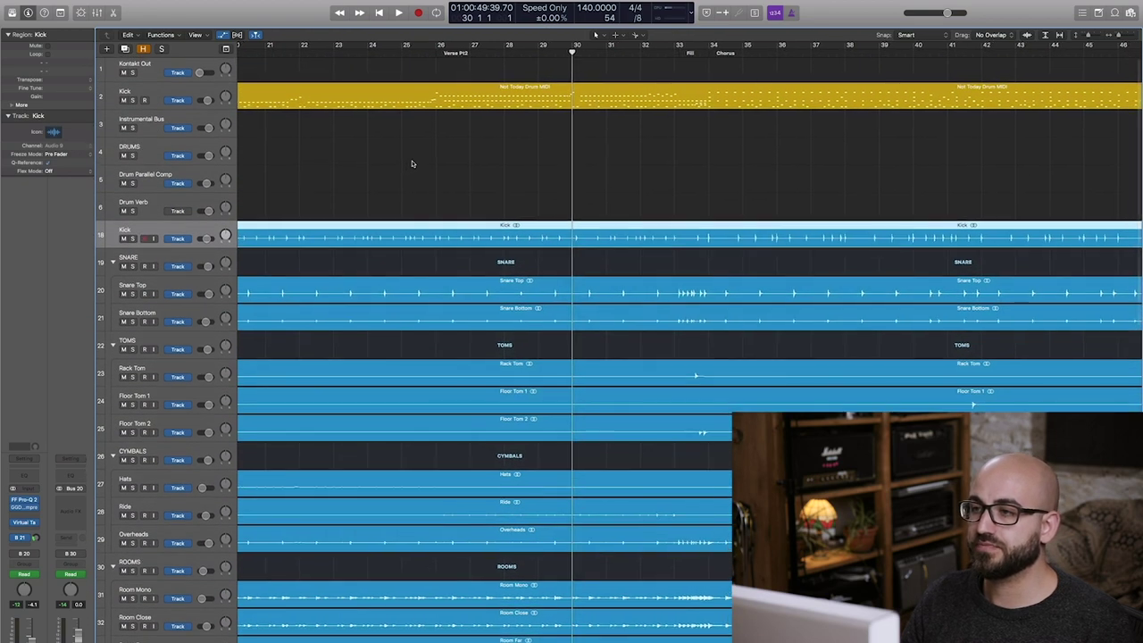
key(space)
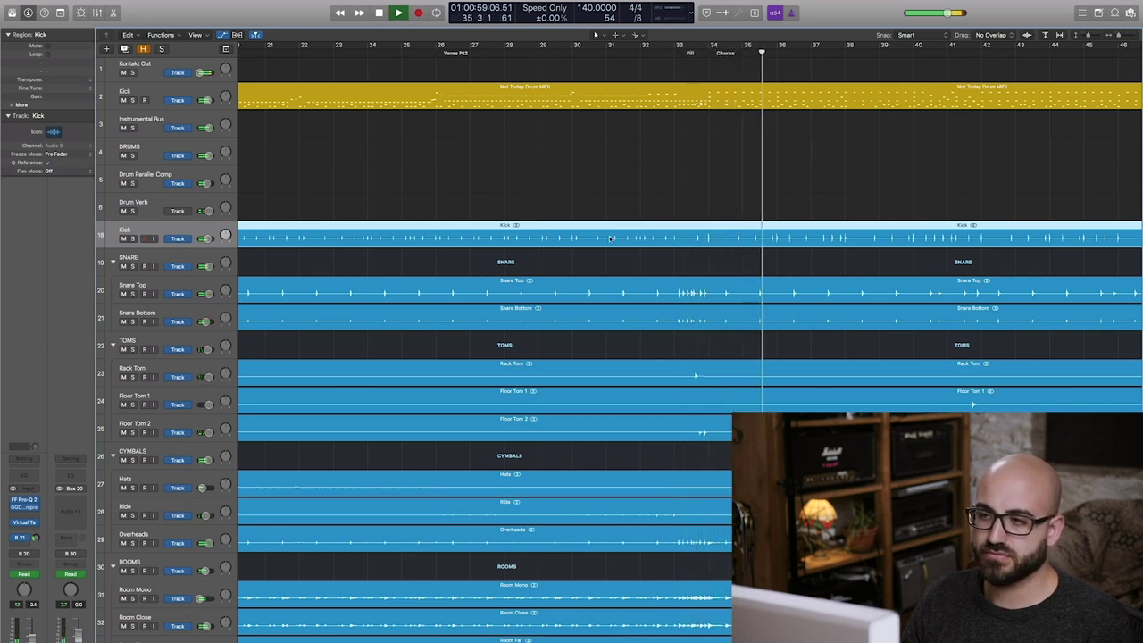
Stop playback, solo the DRUMS bus, and replay it from bar 30 through the Fill.
key(space)
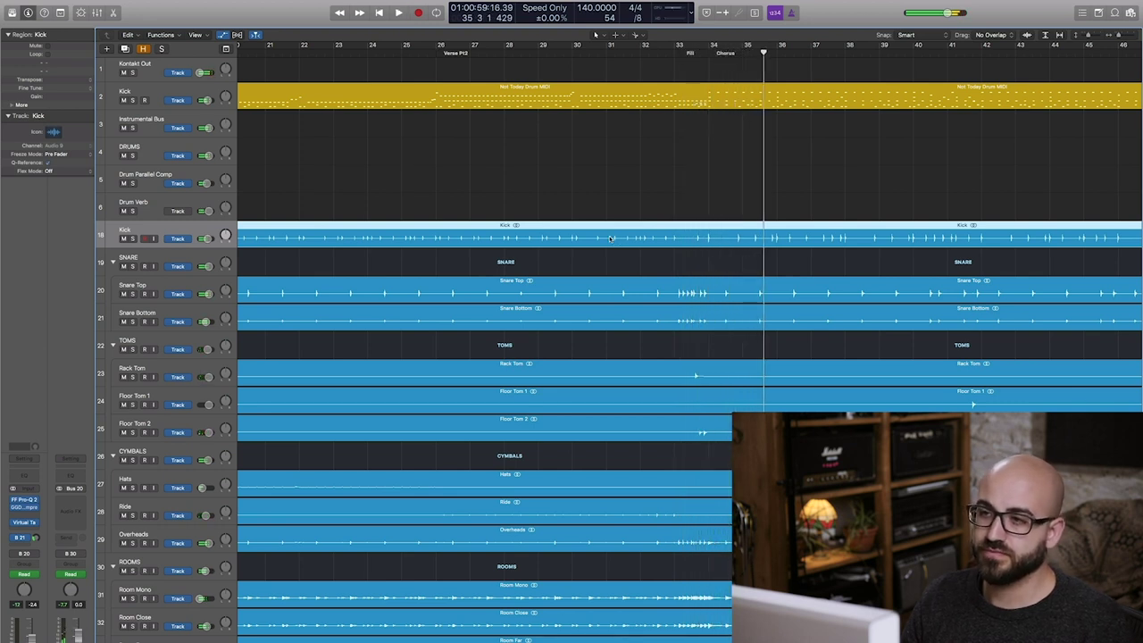
click(132, 155)
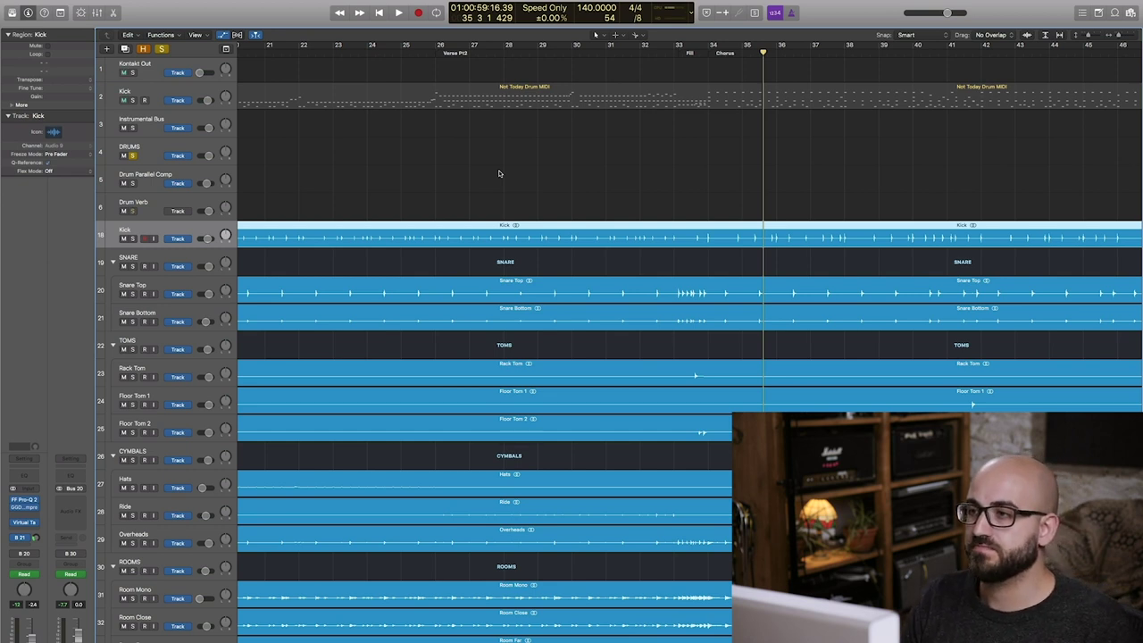
key(space)
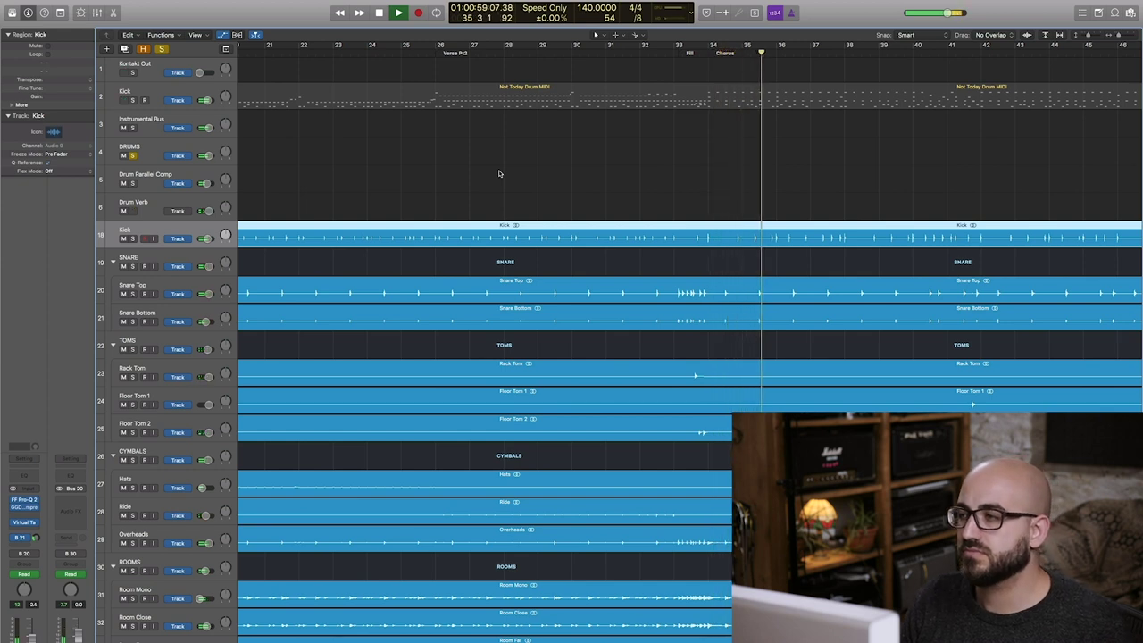
key(space)
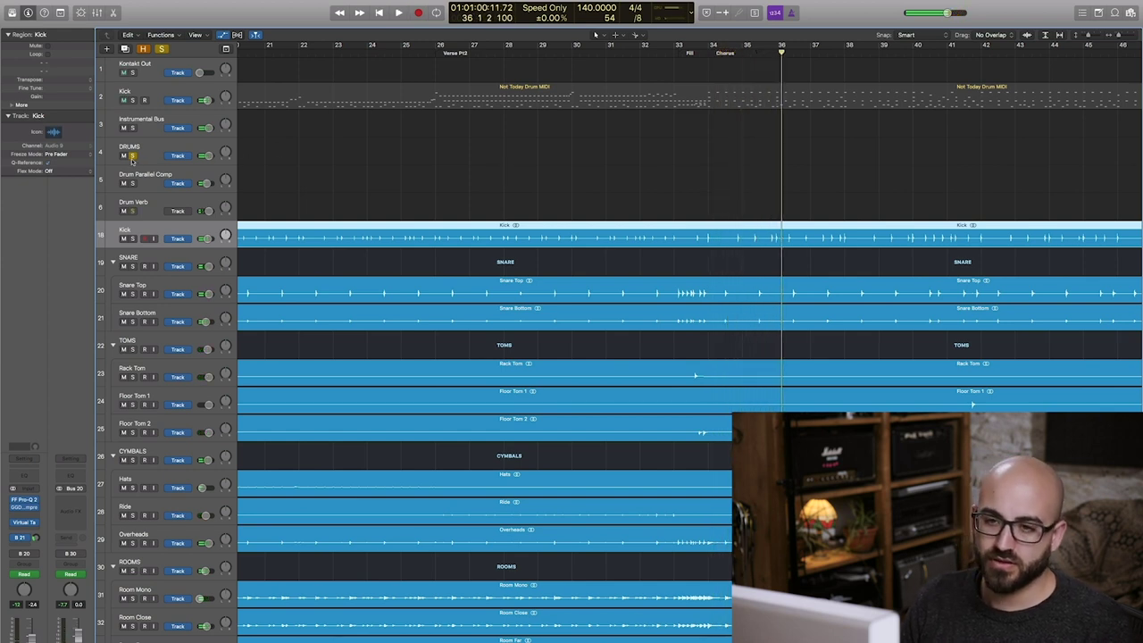